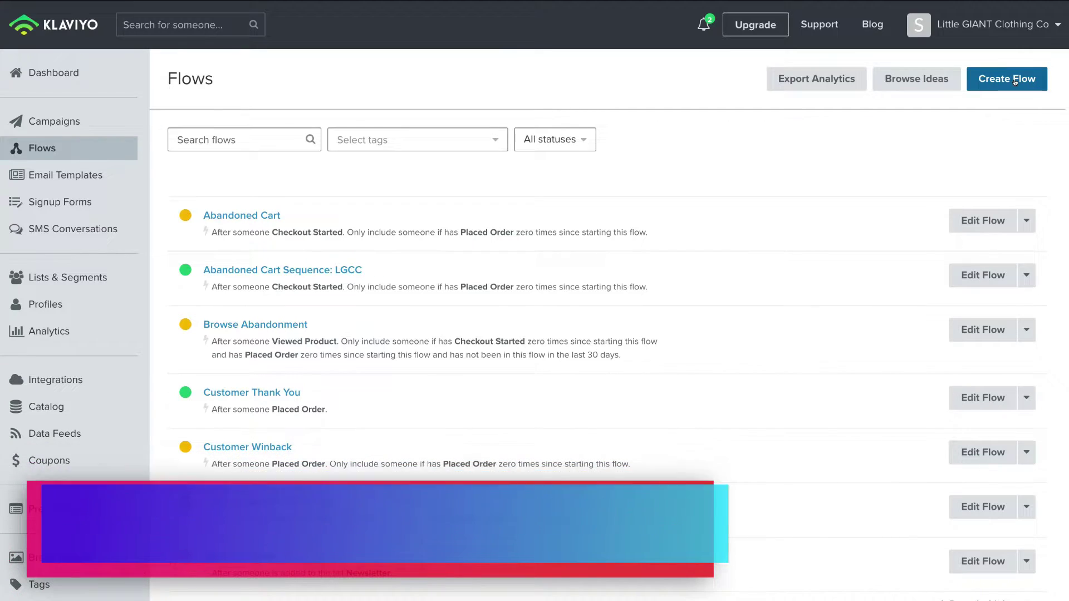
Start creating a new flow and open the complete library of flow templates.
left_click(1010, 80)
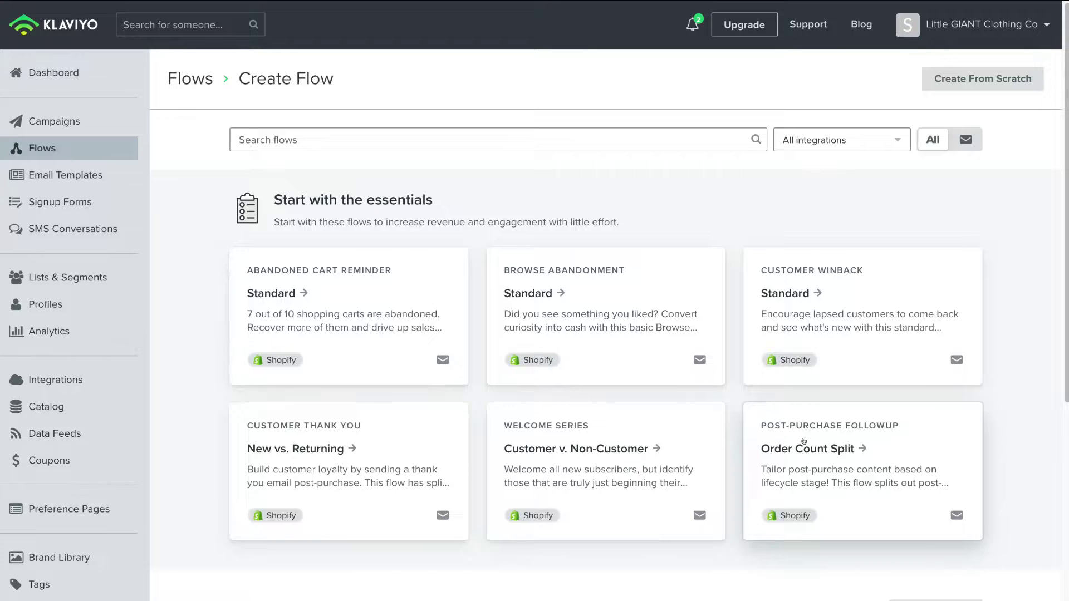
scroll(801, 438, "down", 6)
scroll(806, 442, "down", 2)
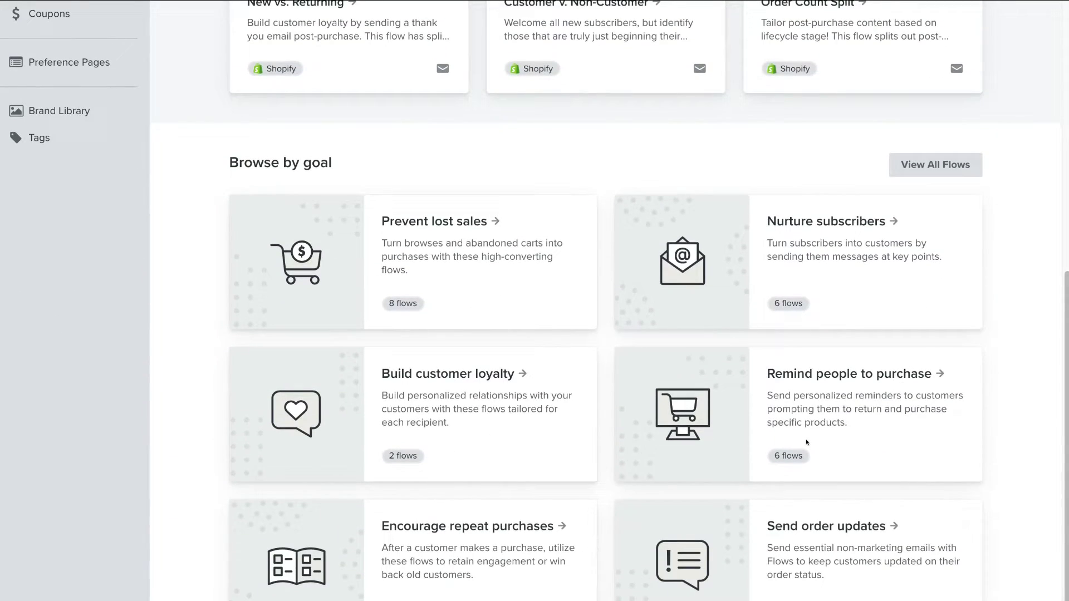
left_click(926, 167)
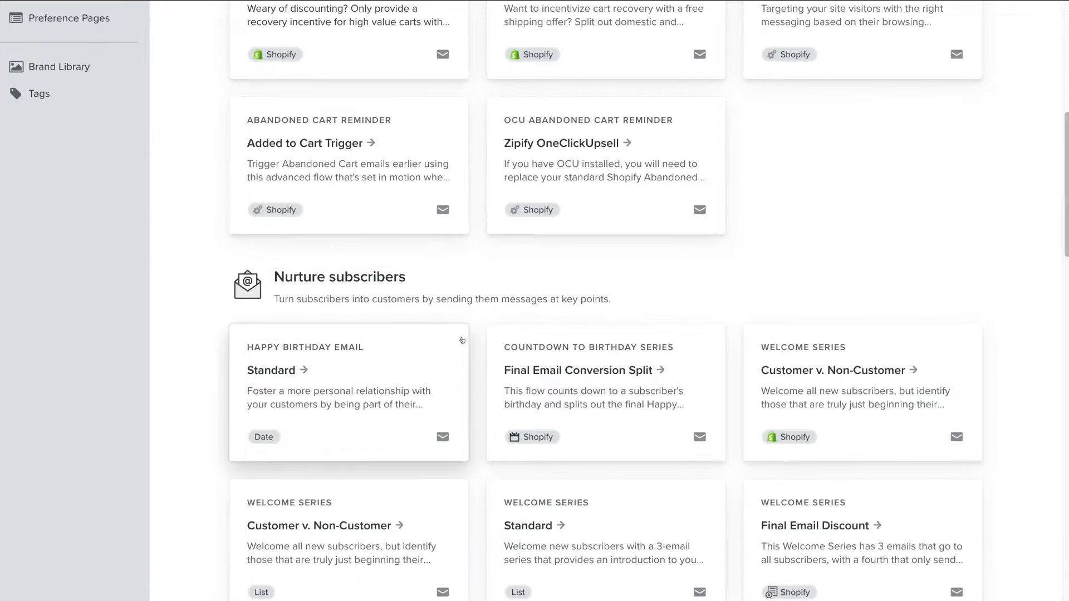
Create a flow from the Shopify "Customer v. Non-Customer" Welcome Series template in the Nurture subscribers group.
scroll(406, 278, "down", 6)
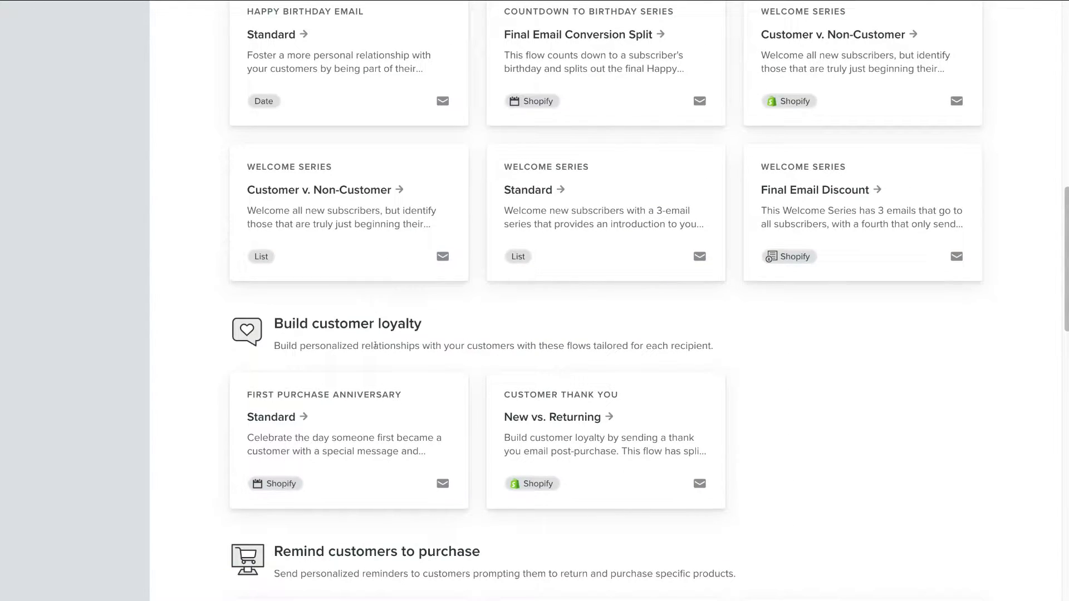
scroll(408, 337, "down", 7)
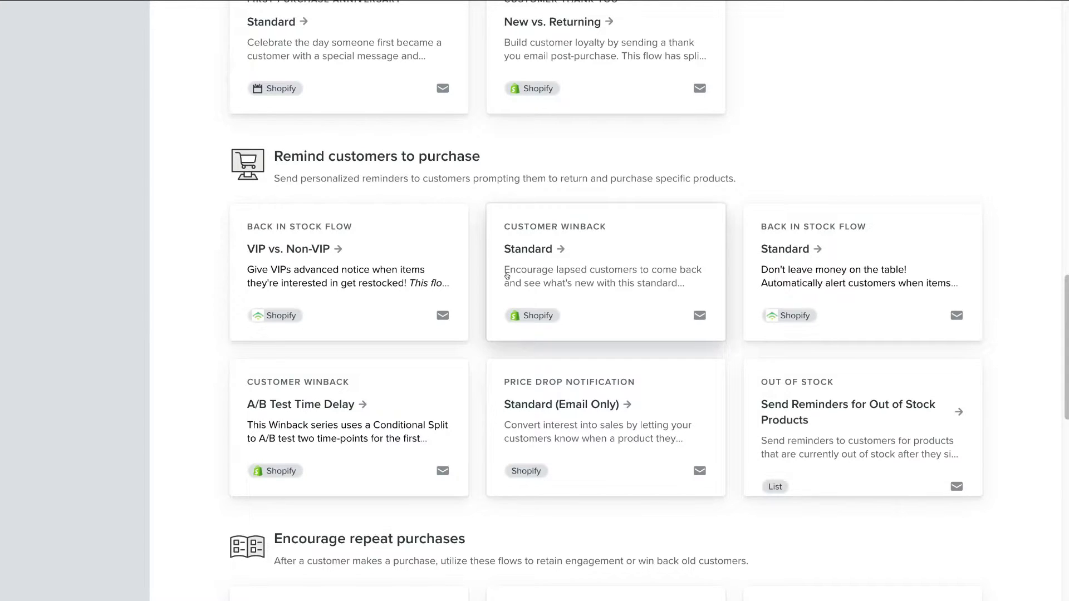
scroll(505, 277, "down", 16)
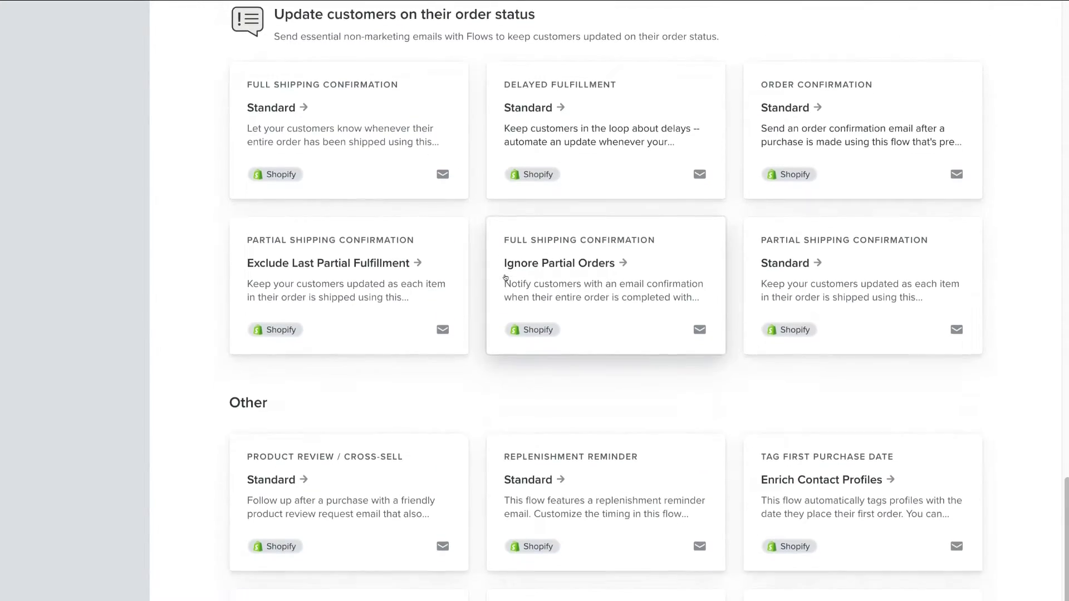
scroll(506, 276, "down", 4)
scroll(475, 271, "up", 8)
scroll(476, 270, "up", 20)
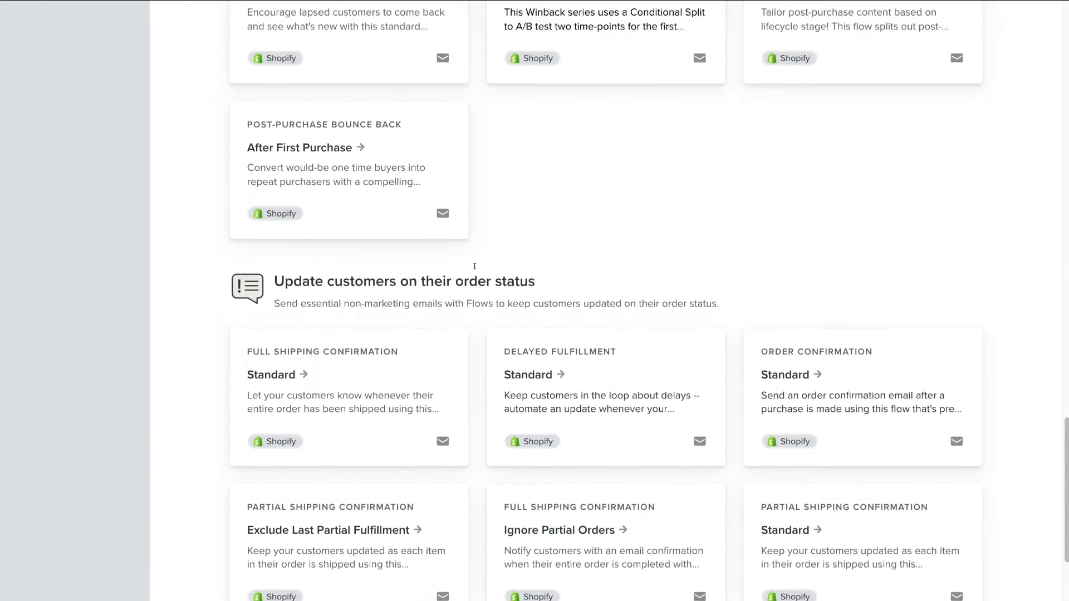
scroll(474, 266, "up", 6)
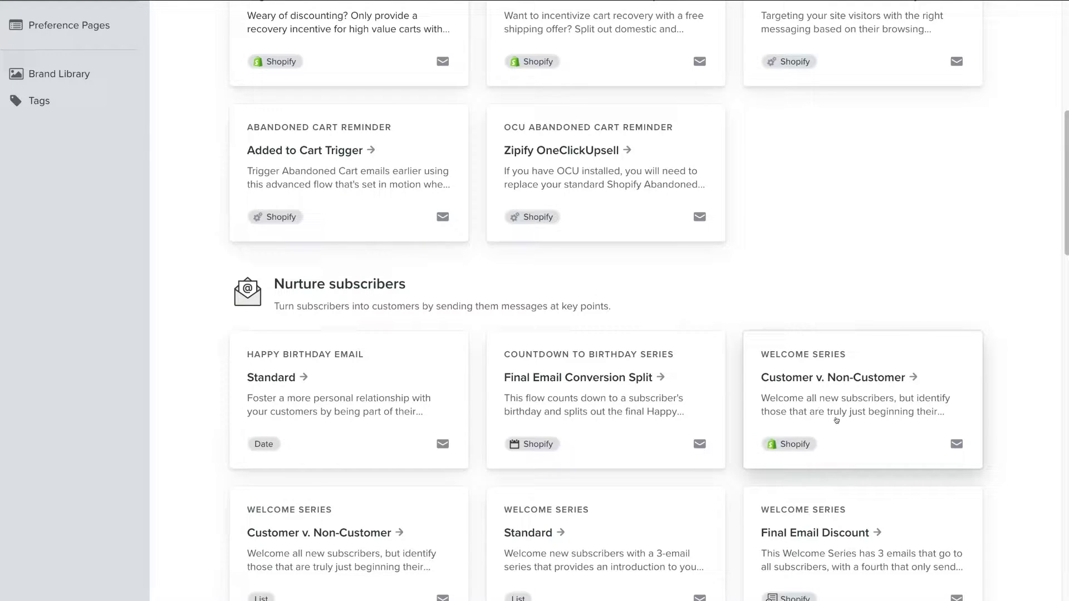
left_click(876, 423)
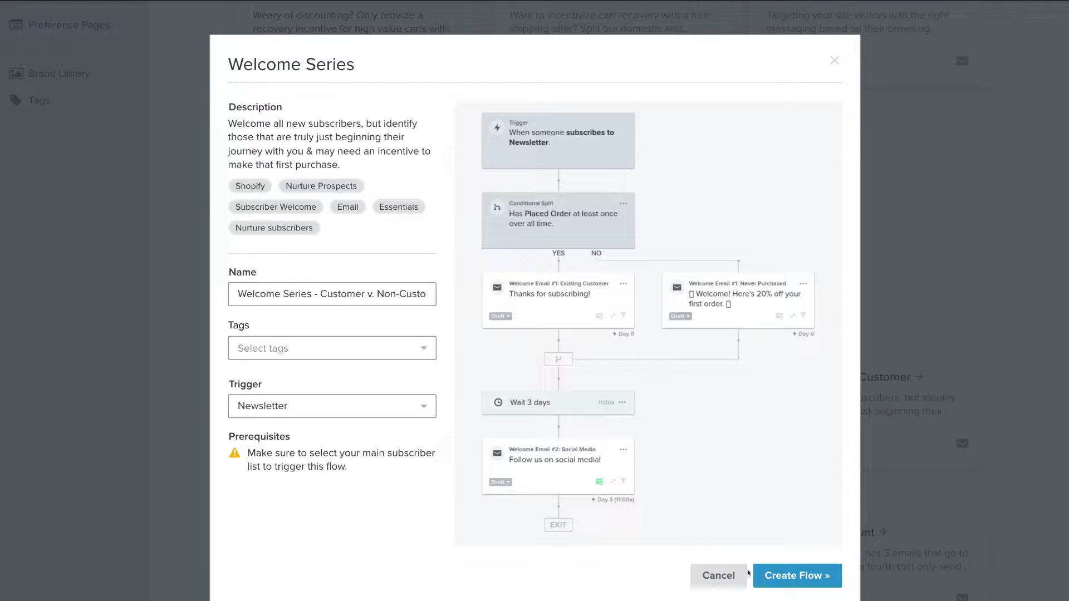
left_click(797, 577)
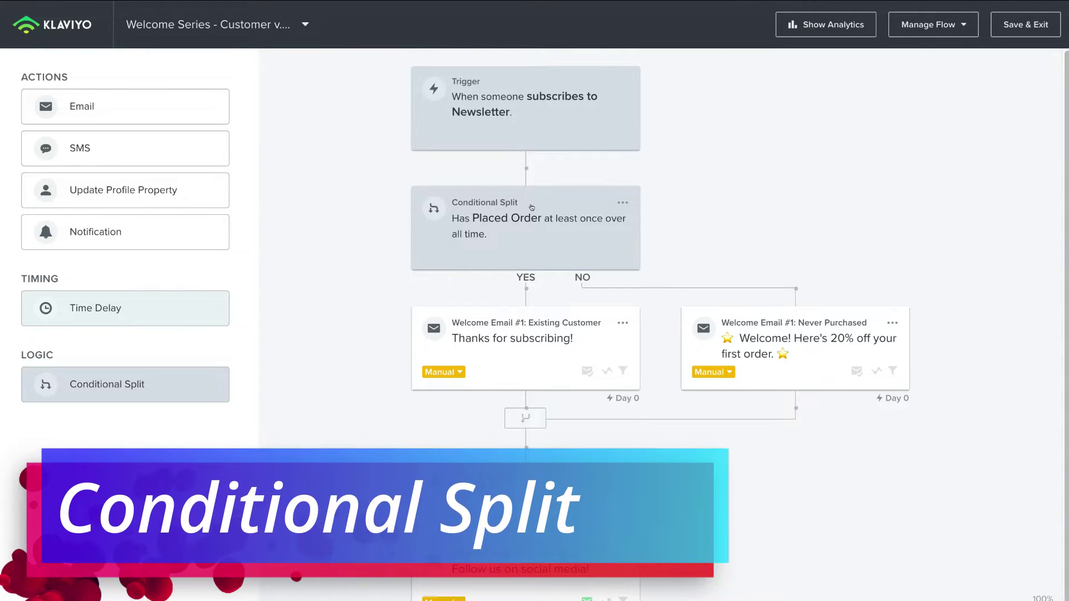
Review the configuration of the flow's Placed Order conditional split and save it.
left_click(507, 235)
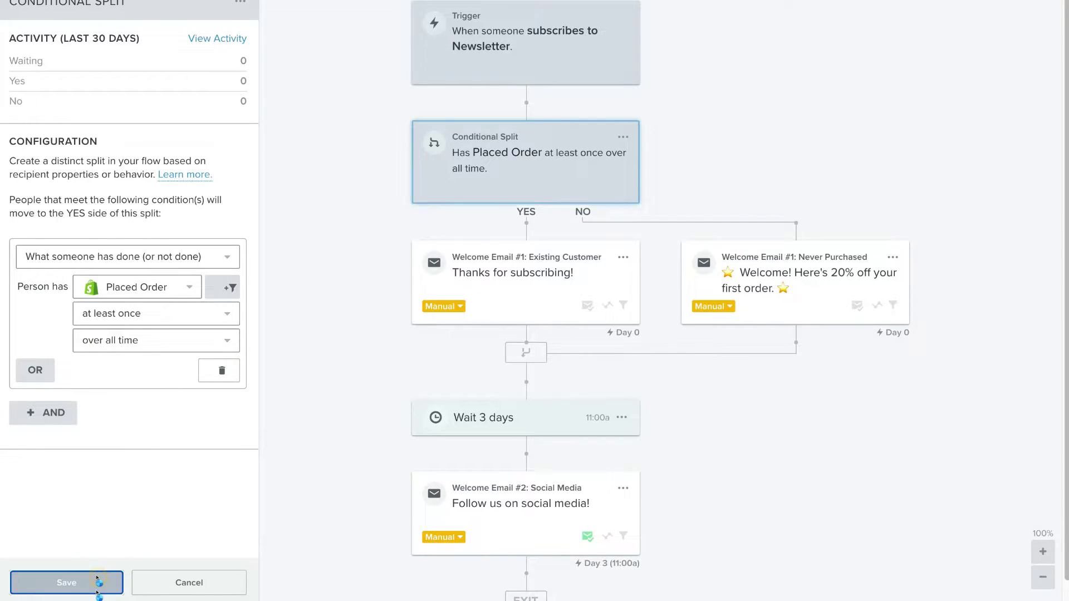
left_click(68, 578)
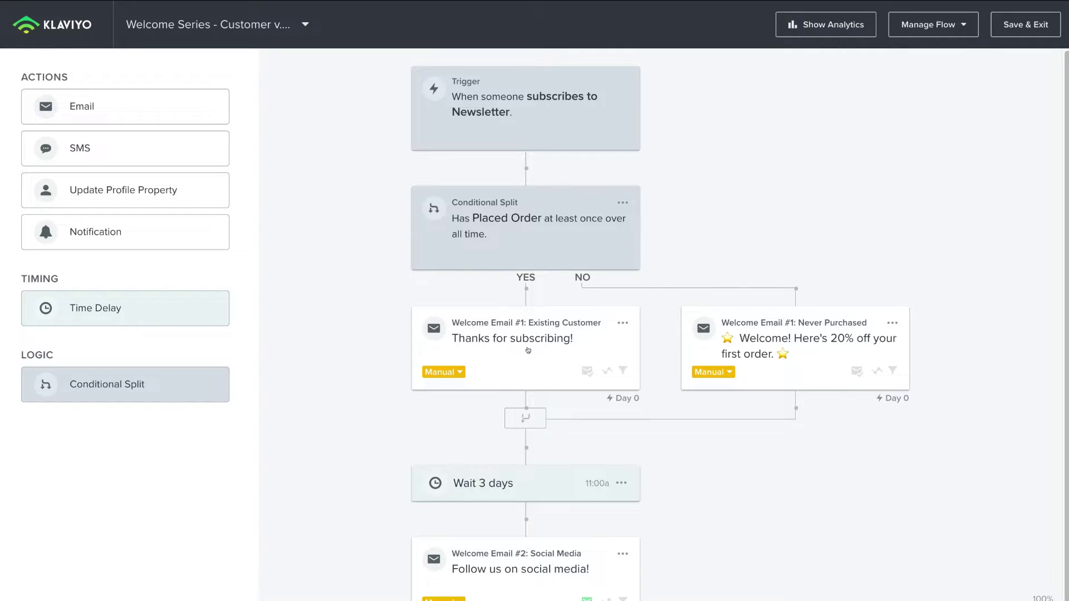
Set the preview text of "Welcome Email #1: Existing Customer" to "Get Insider Deals!" and save the changes.
left_click(623, 322)
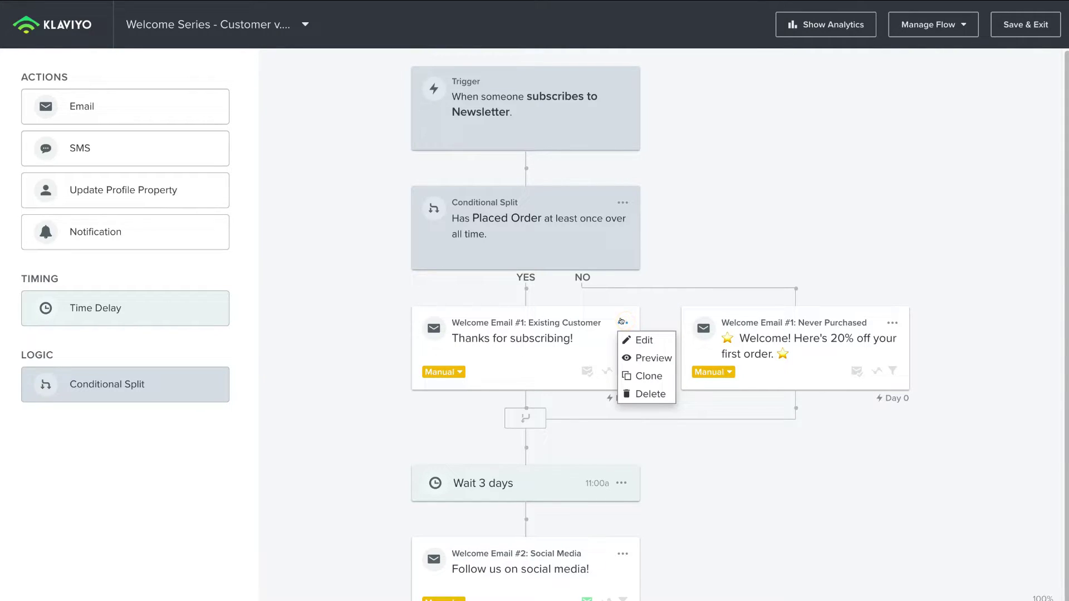
left_click(641, 339)
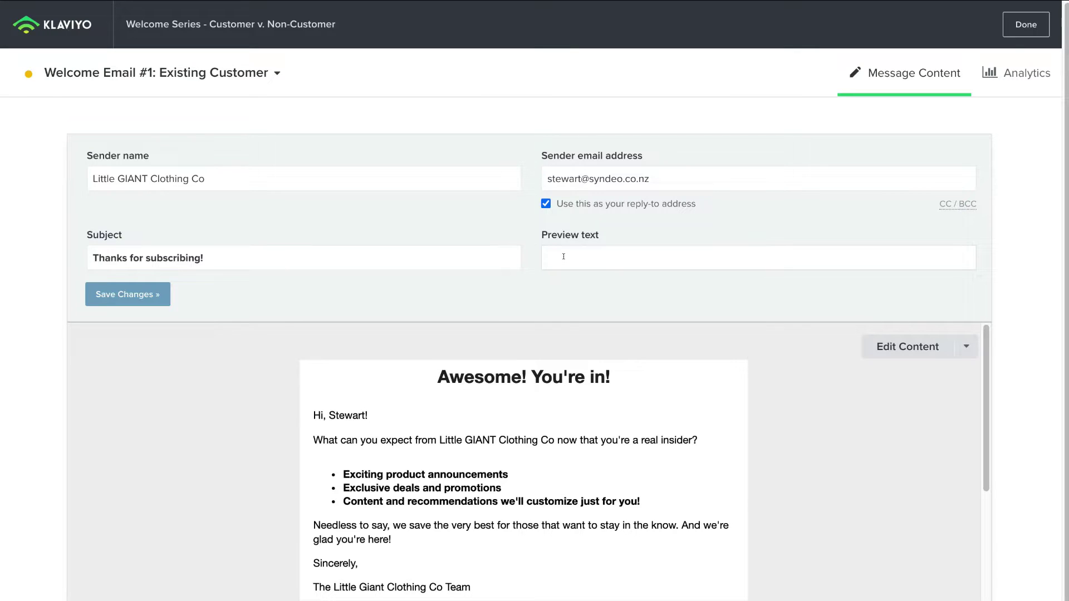
left_click(563, 256)
type("Get Insider Deals!")
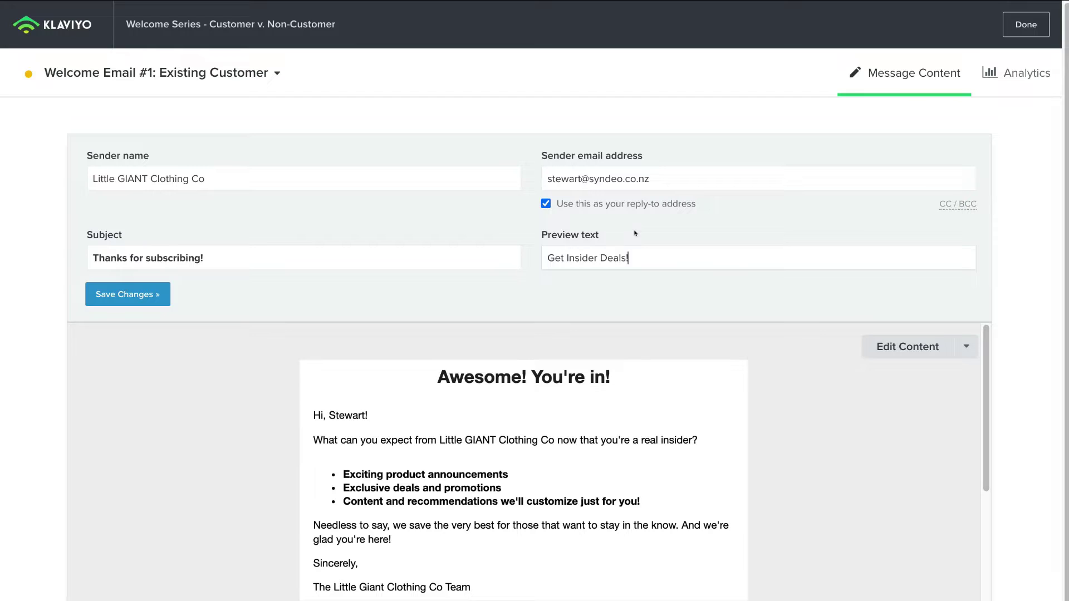
left_click(164, 295)
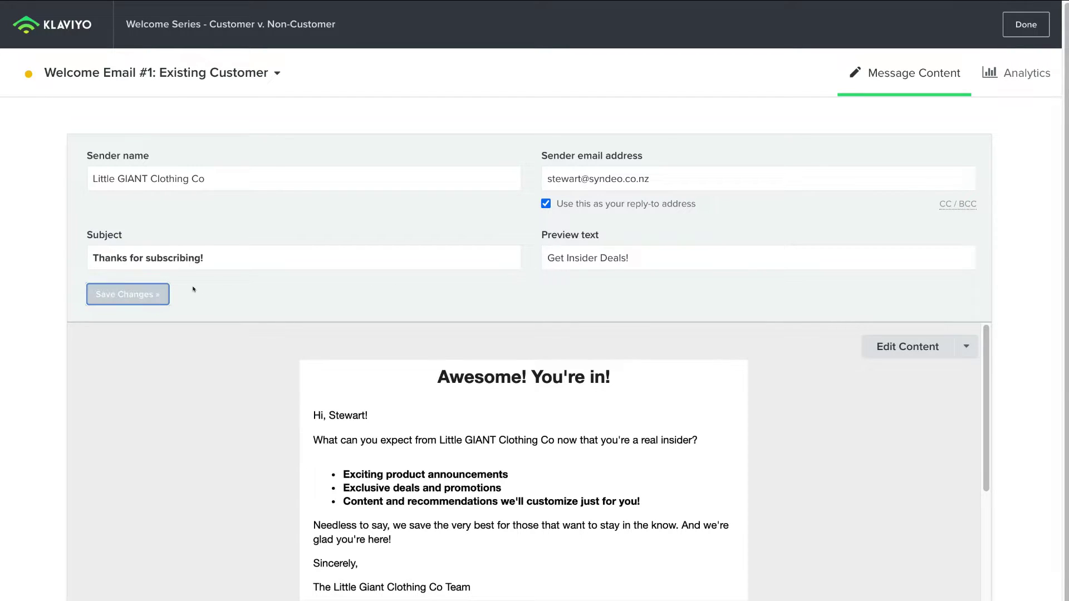
Edit the email's content, replacing its heading text with "Welcome! You're Now Part Of The Gang!", and save the block edits.
scroll(477, 428, "down", 3)
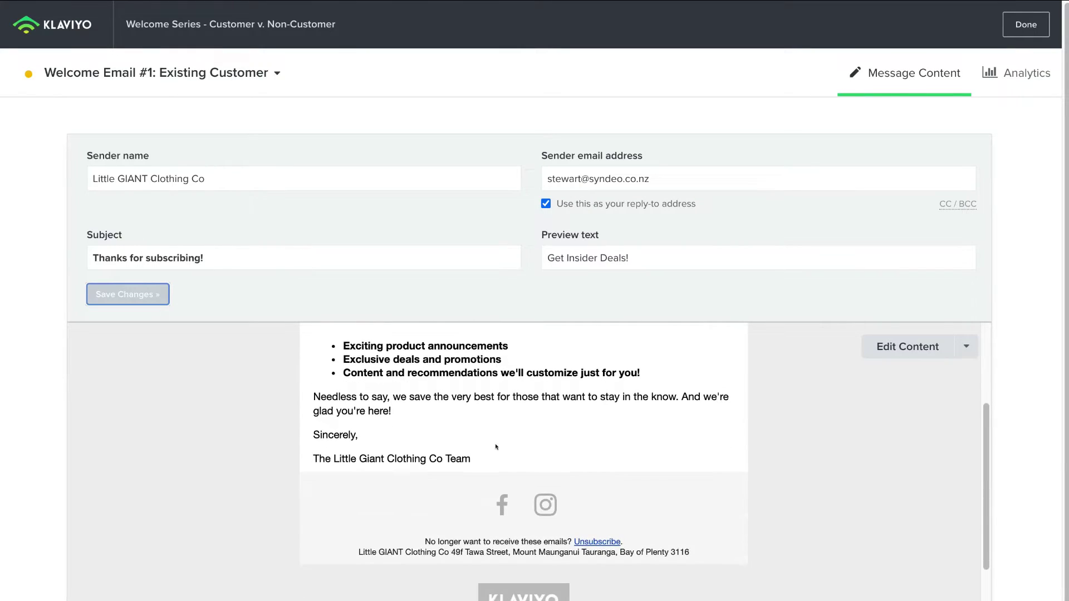
scroll(496, 446, "up", 4)
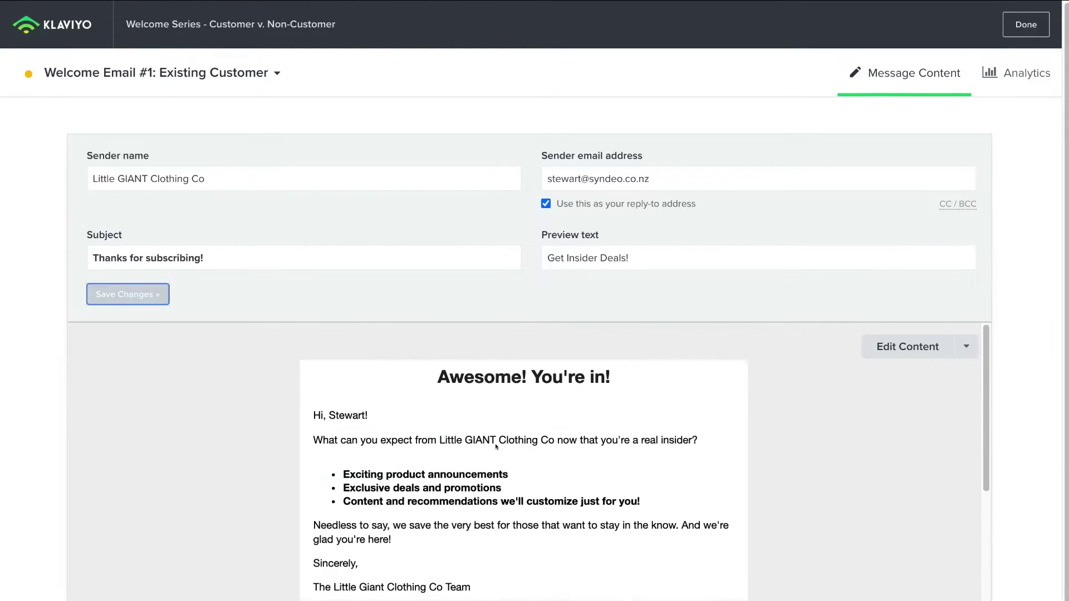
left_click(889, 355)
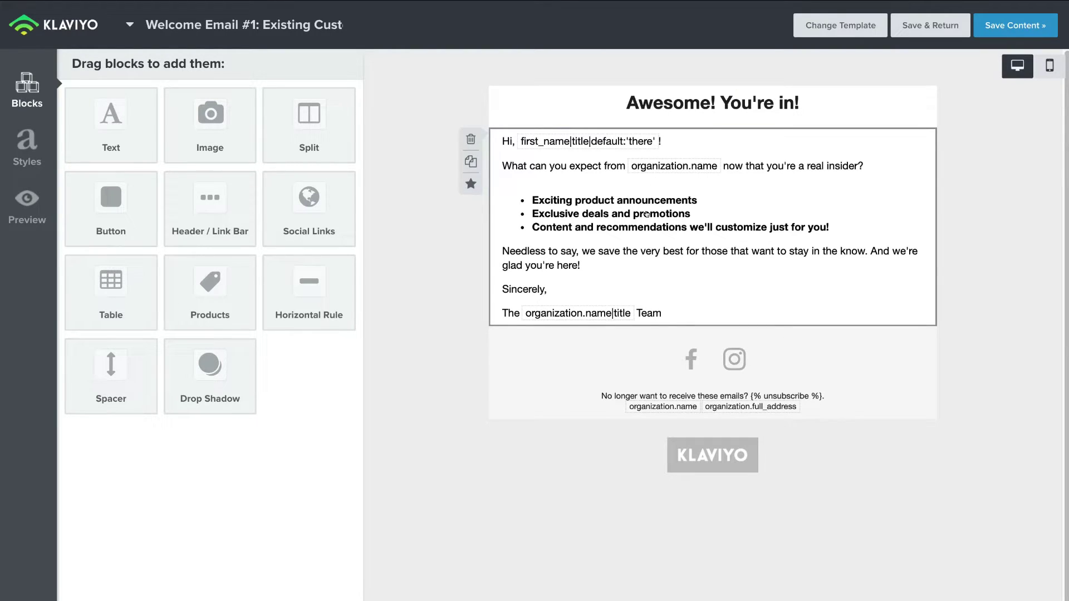
left_click(703, 209)
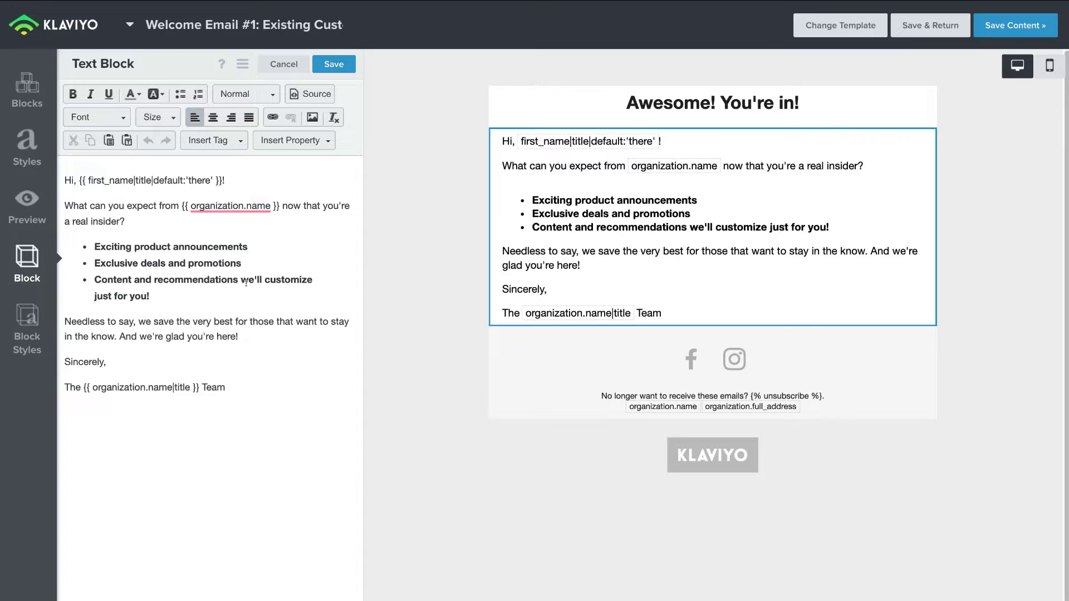
left_click(667, 107)
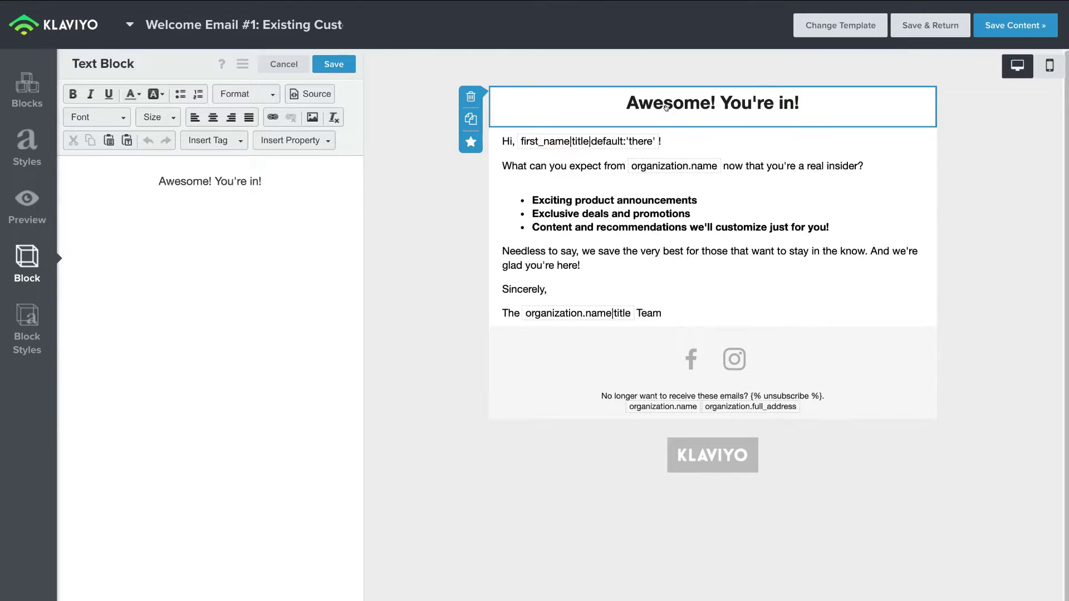
left_click_drag(274, 174, 165, 176)
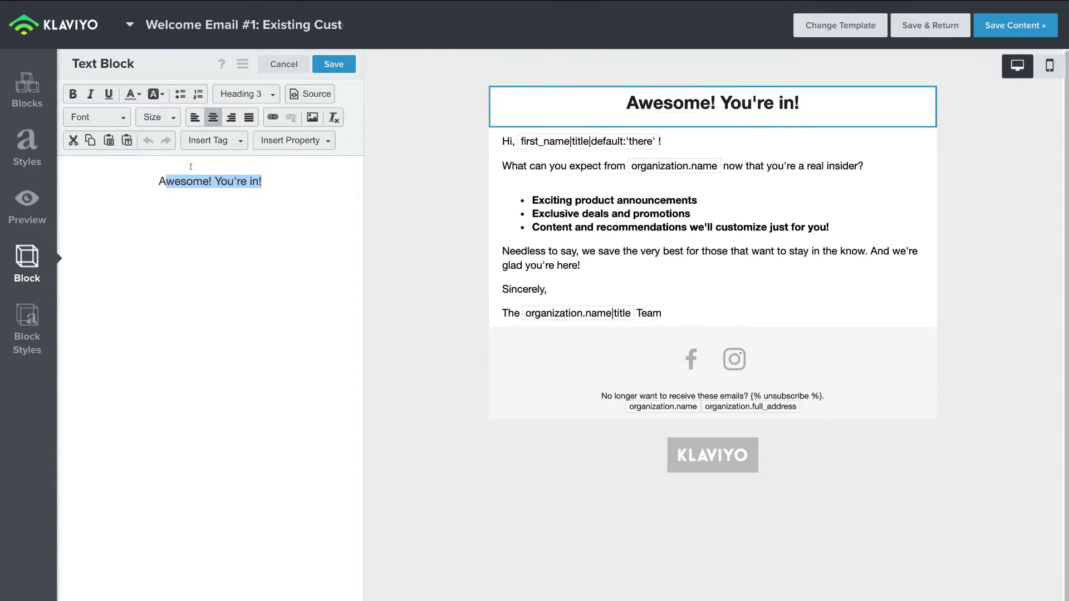
type("Welcome! You're Now Part Of The Gang!")
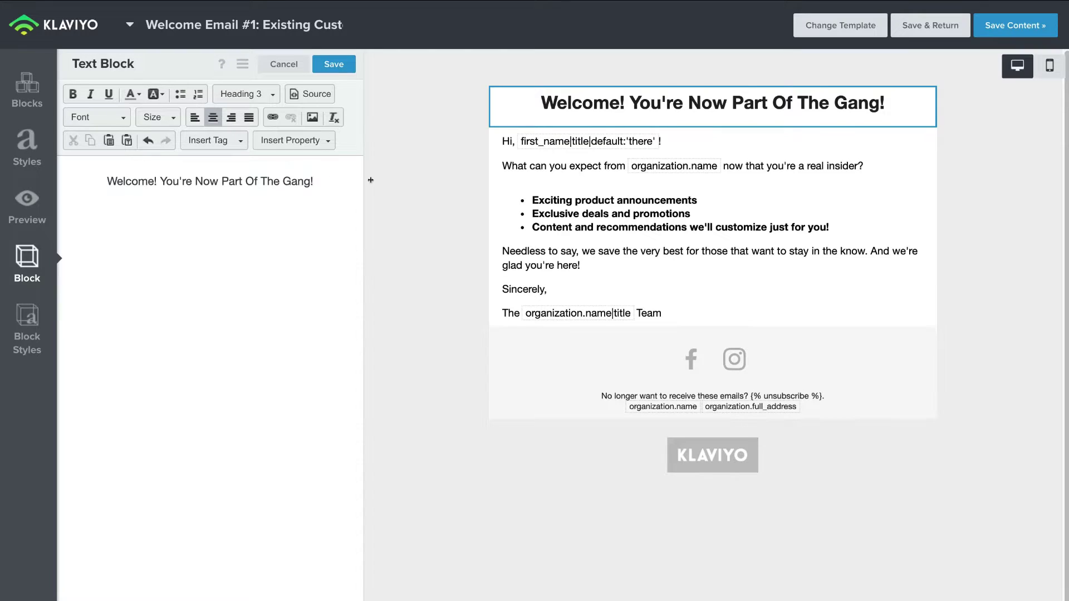
left_click(574, 219)
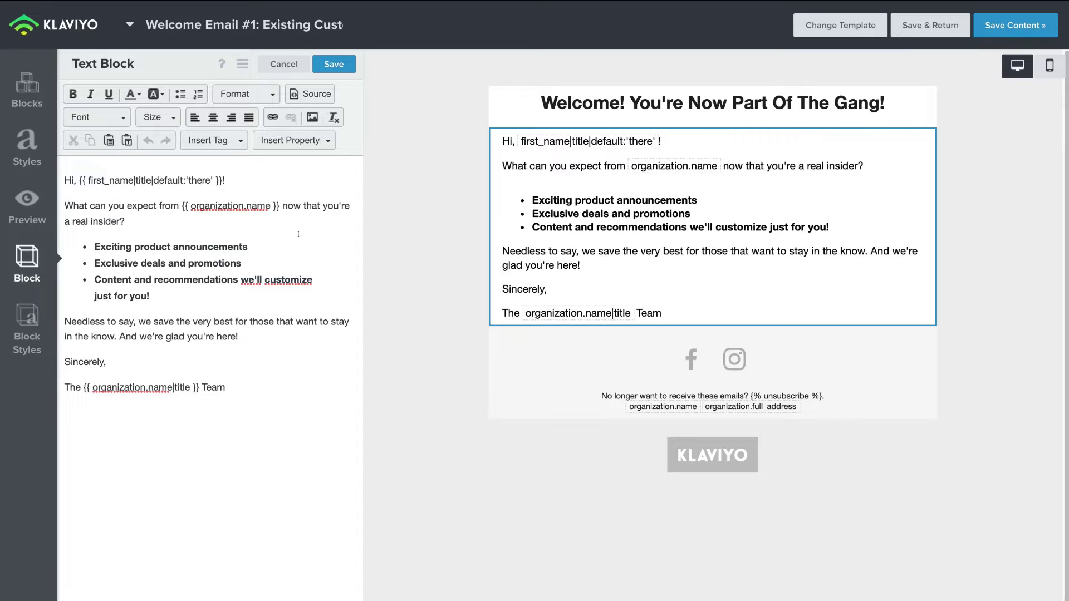
left_click(336, 65)
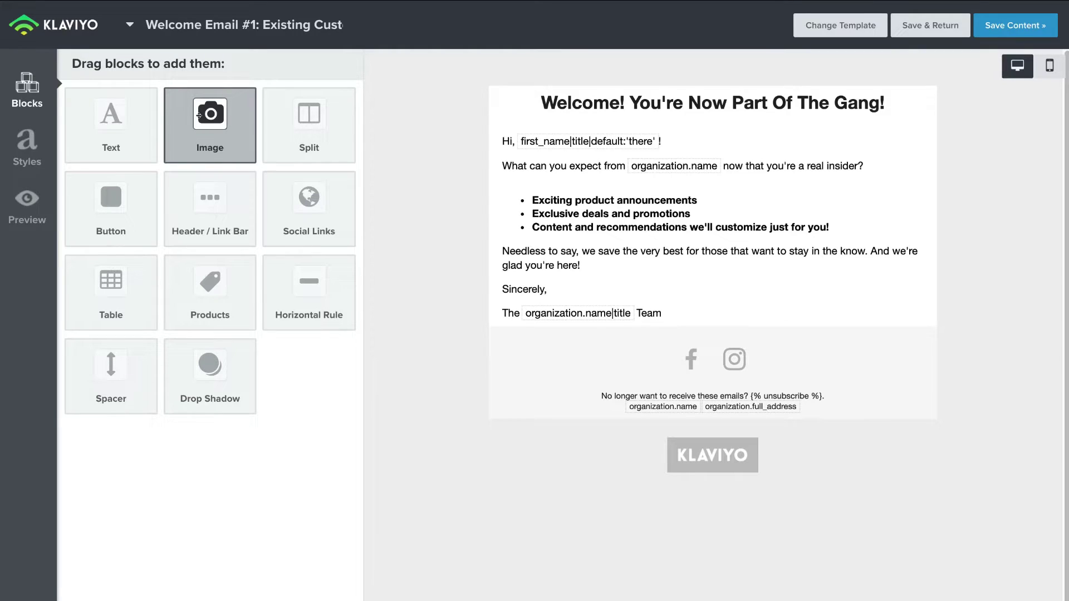
Add an image block between the email's body text and footer, and delete that block again.
mouse_move(199, 116)
left_mouse_down()
mouse_move(228, 142)
mouse_move(568, 214)
mouse_move(647, 236)
mouse_move(690, 266)
mouse_move(700, 221)
mouse_move(699, 270)
left_mouse_up()
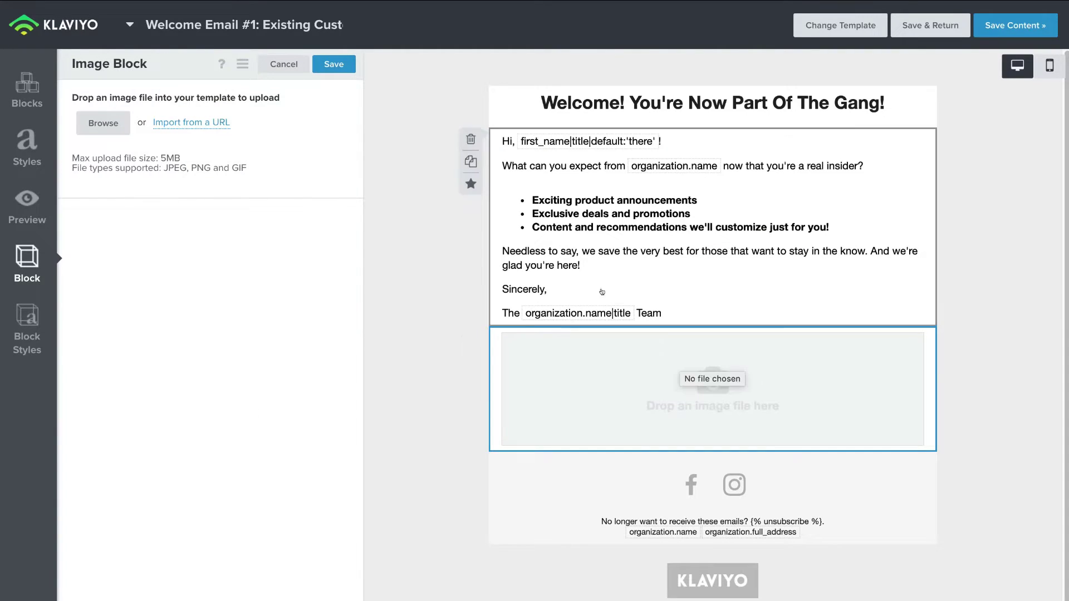
left_click(92, 124)
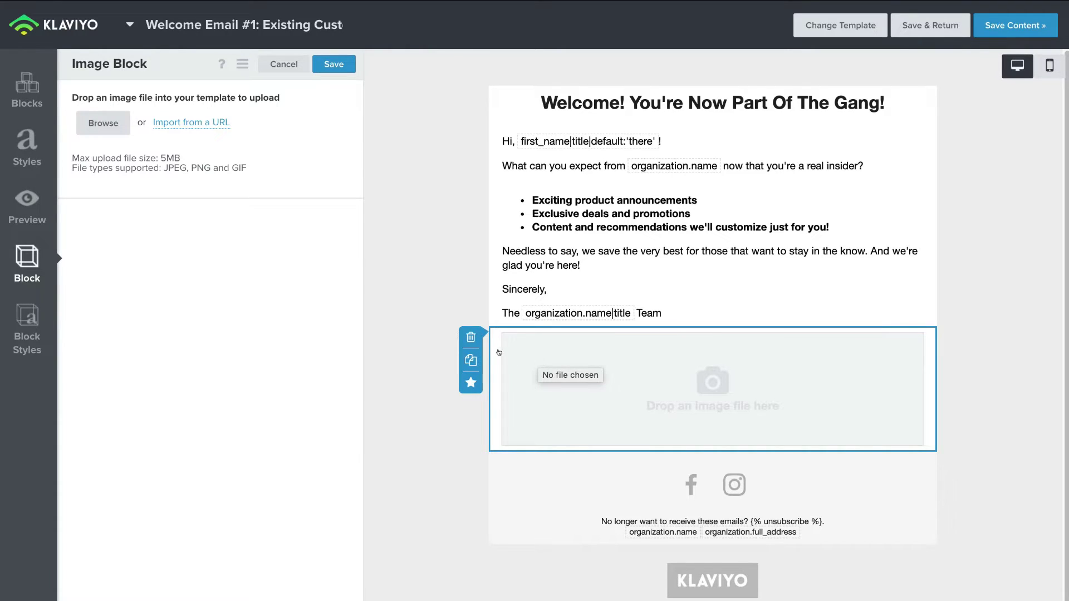
left_click(464, 337)
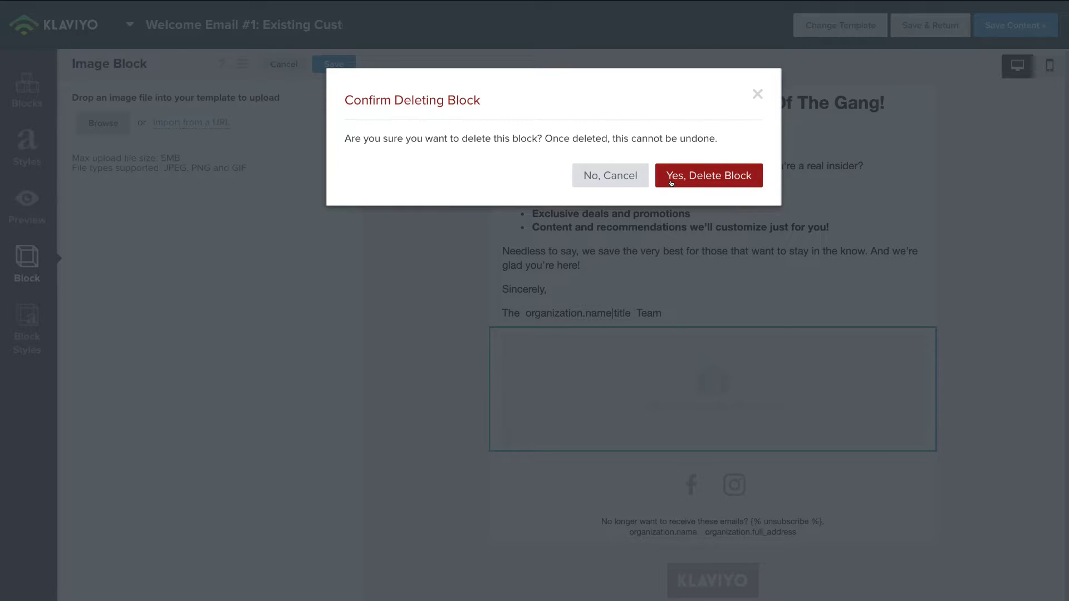
left_click(716, 177)
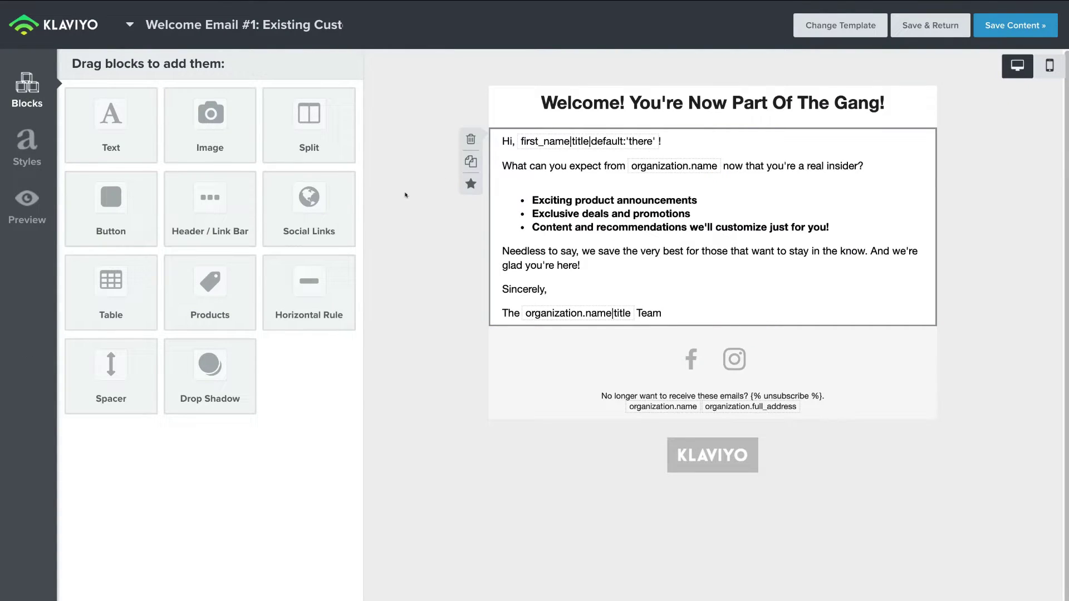
Examine the email's text, link and heading style settings, and check its layout in the mobile and desktop views.
left_click(29, 146)
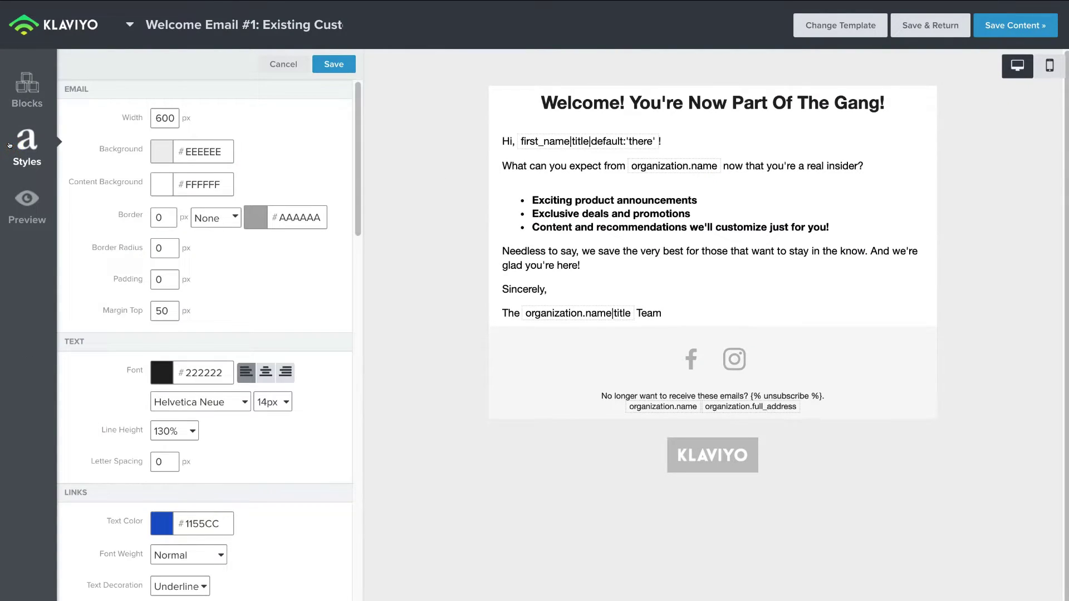
scroll(277, 260, "down", 2)
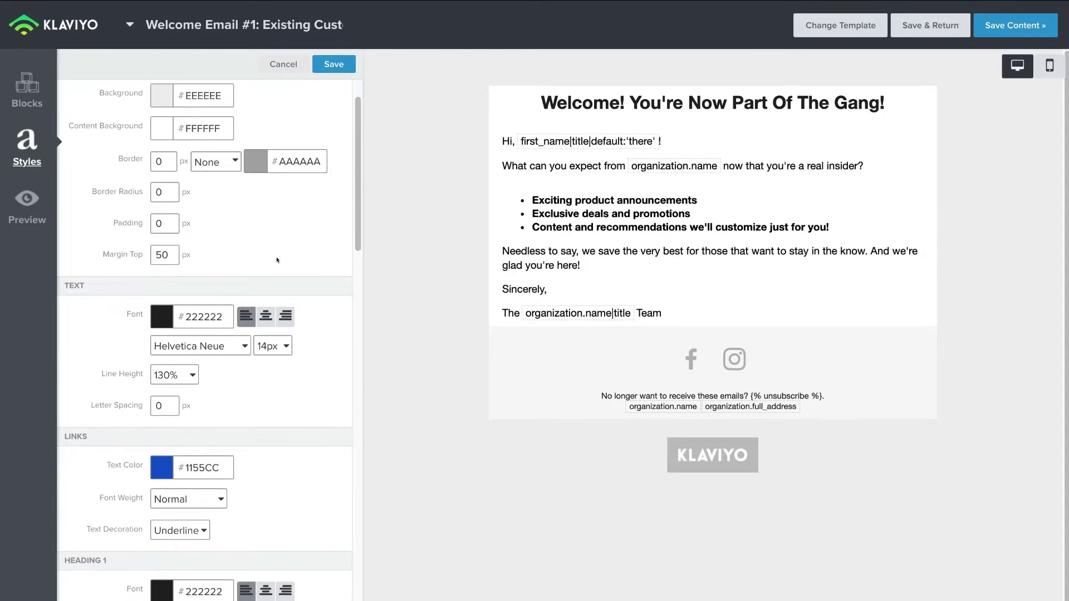
scroll(276, 260, "down", 4)
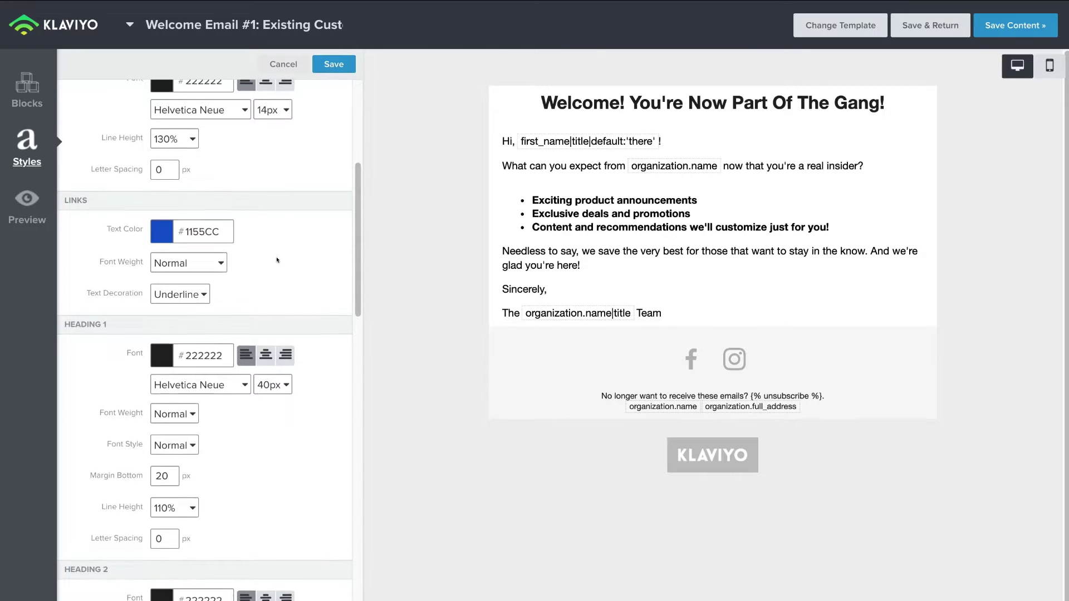
scroll(277, 260, "down", 5)
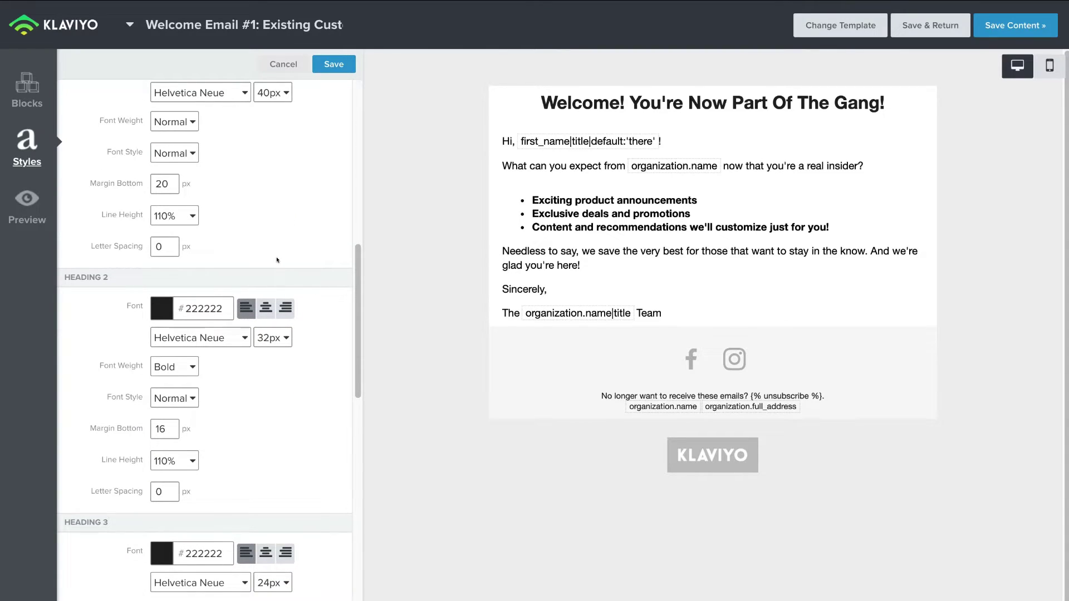
left_click(1049, 65)
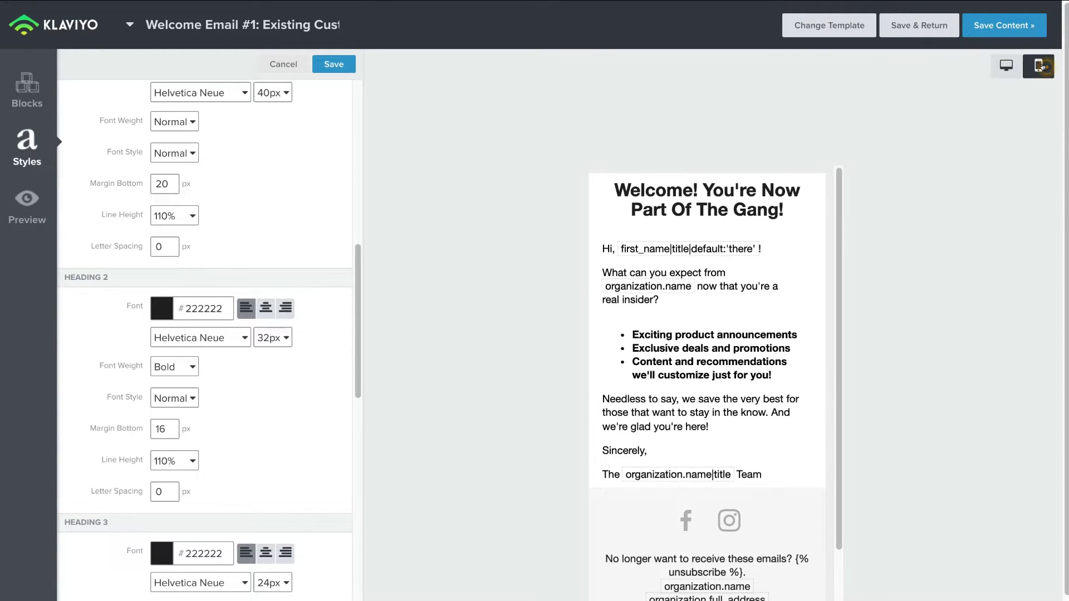
left_click(1005, 68)
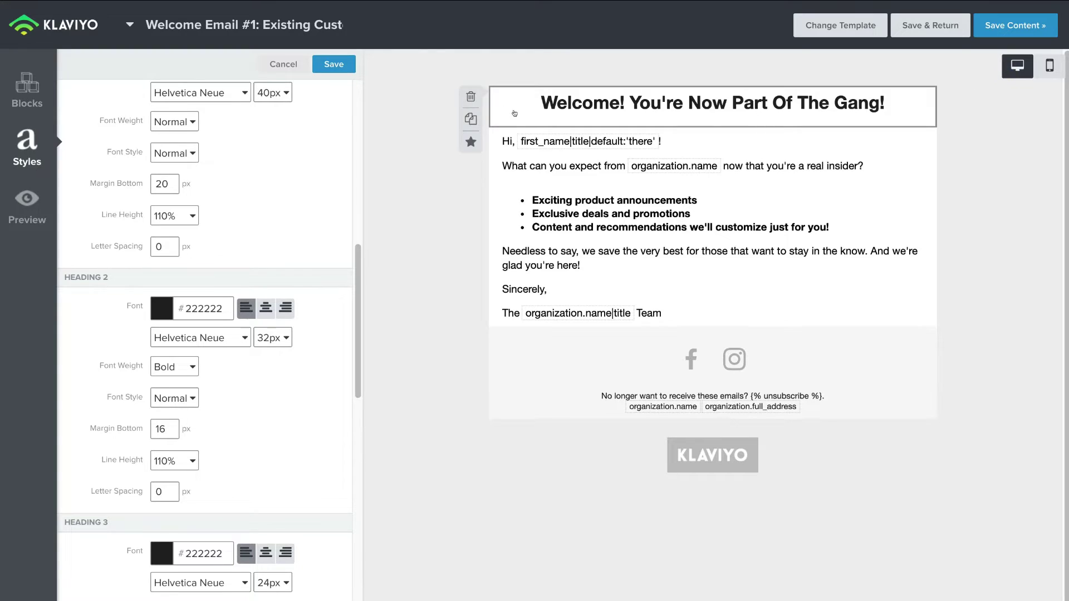
Save the style settings of "Welcome Email #1: Existing Customer", save its content and return to the flow.
left_click(338, 66)
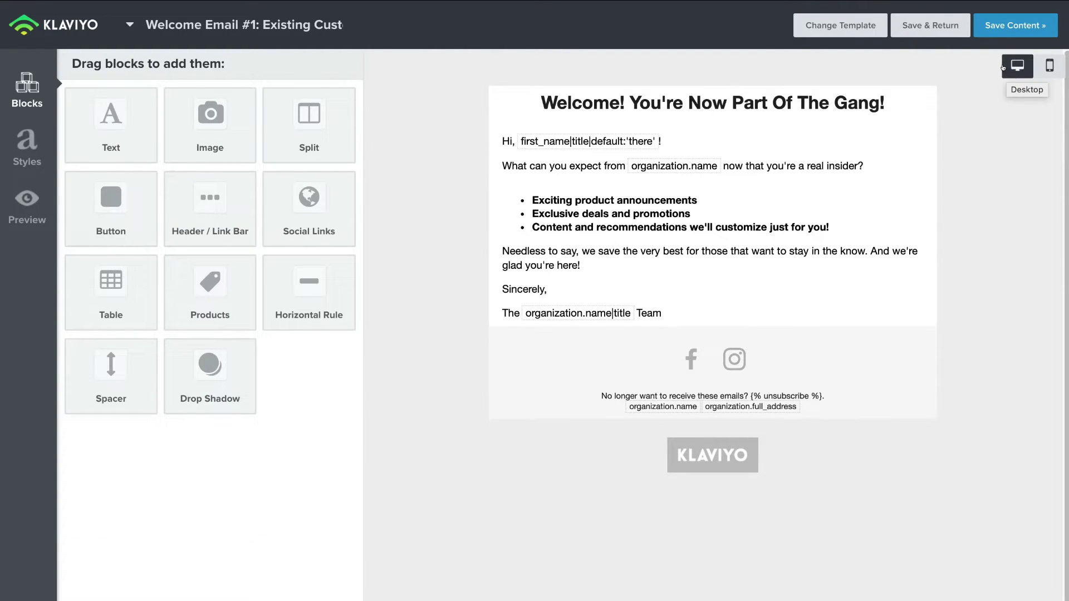
left_click(937, 25)
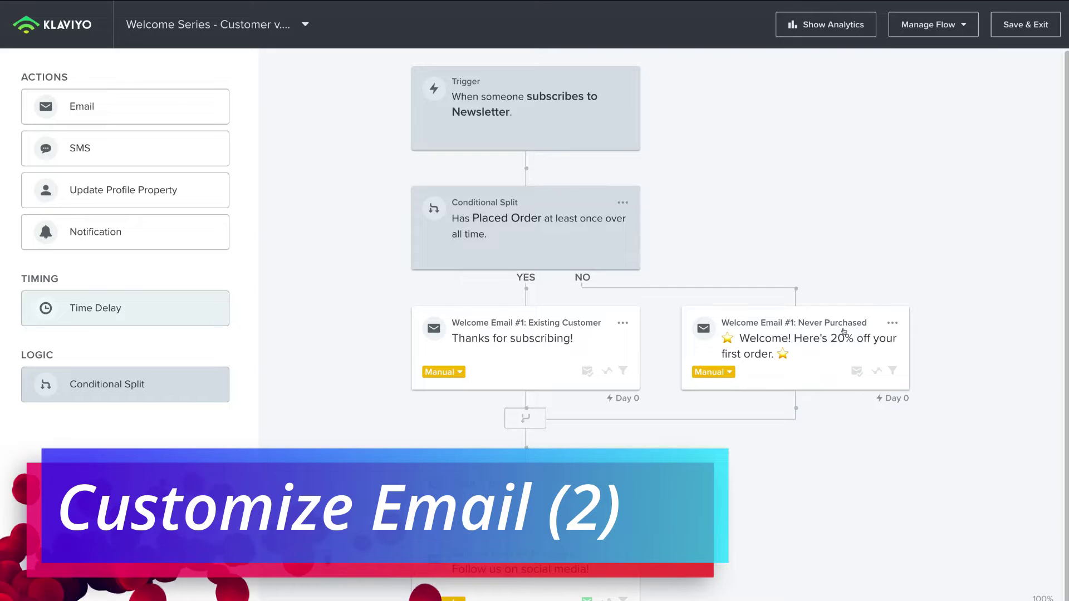
Edit "Welcome Email #1: Never Purchased" with 30% off in the subject and the preview text "Don't Miss Out!", and save the changes.
left_click(889, 322)
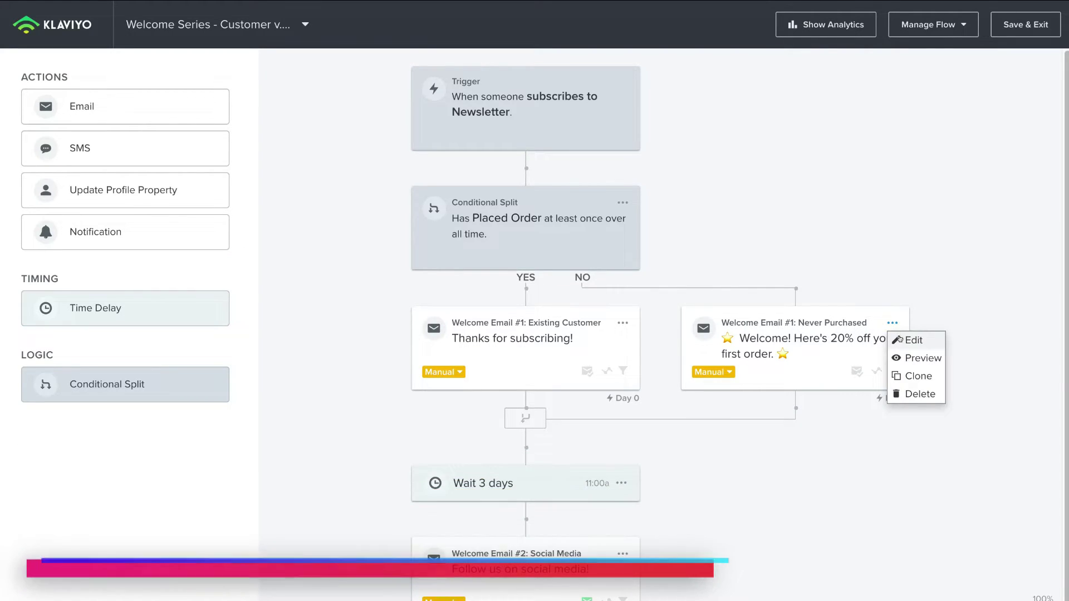
left_click(925, 337)
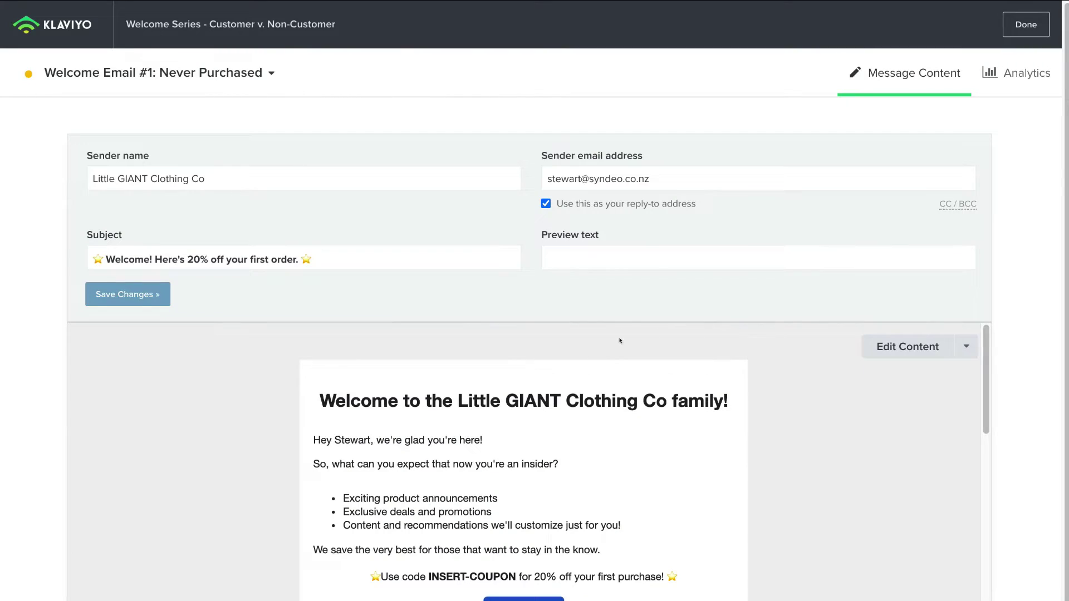
double_click(192, 259)
type("30")
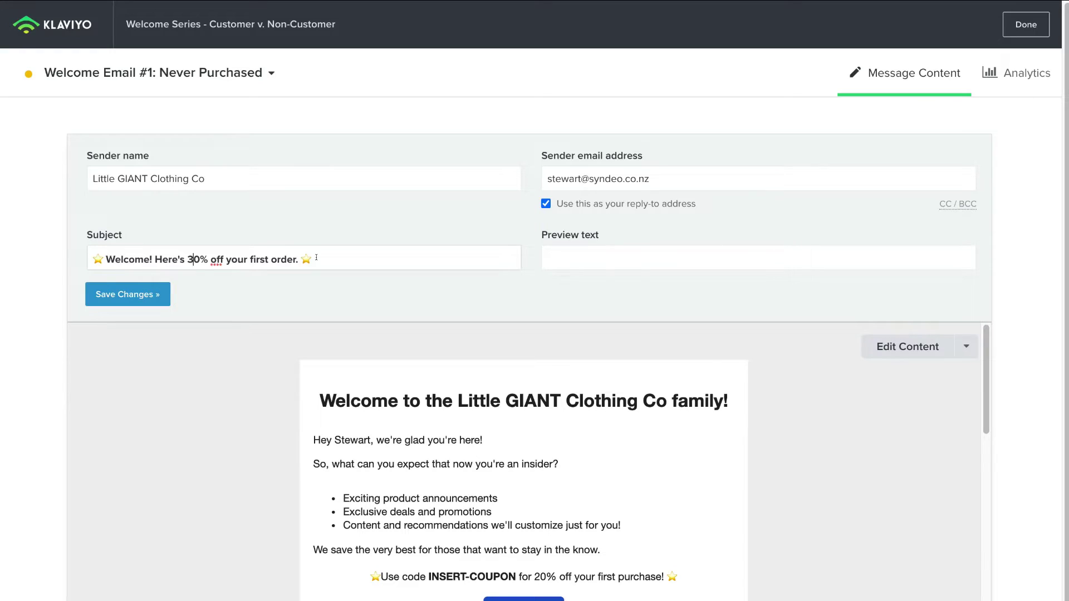
left_click(560, 248)
type("Don't Miss Out!")
left_click(118, 298)
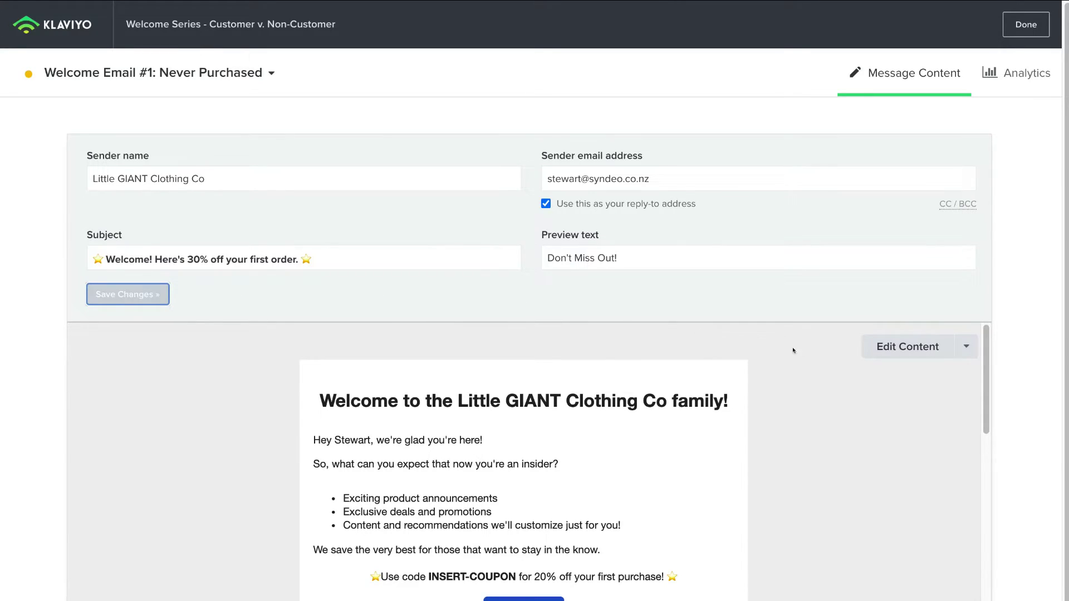
Open the email's content and change the discount in the coupon text block to 30% off the first purchase.
left_click(902, 346)
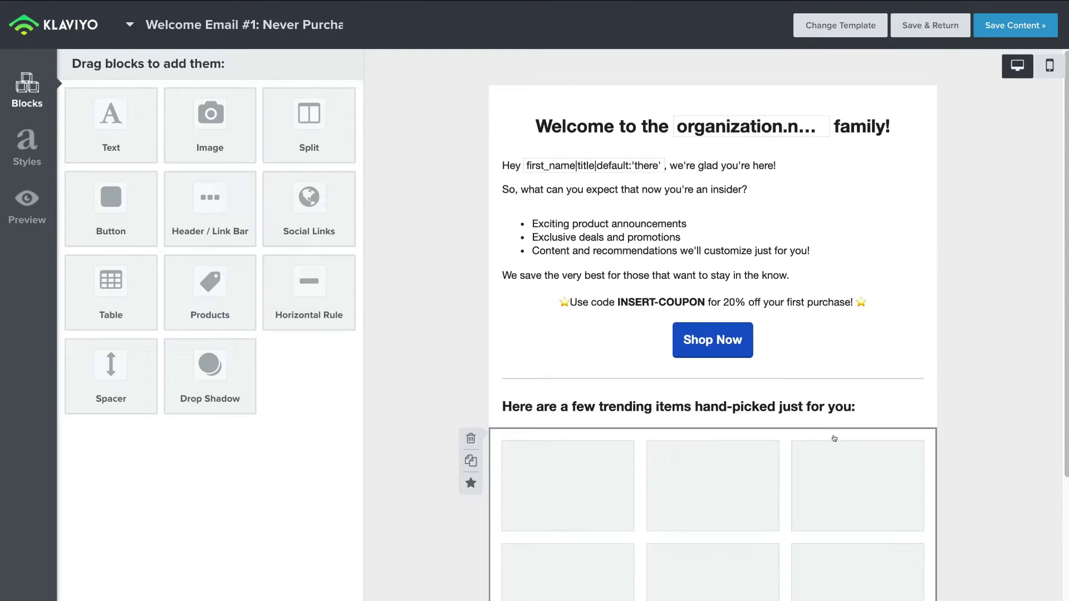
scroll(833, 436, "down", 4)
scroll(820, 400, "up", 4)
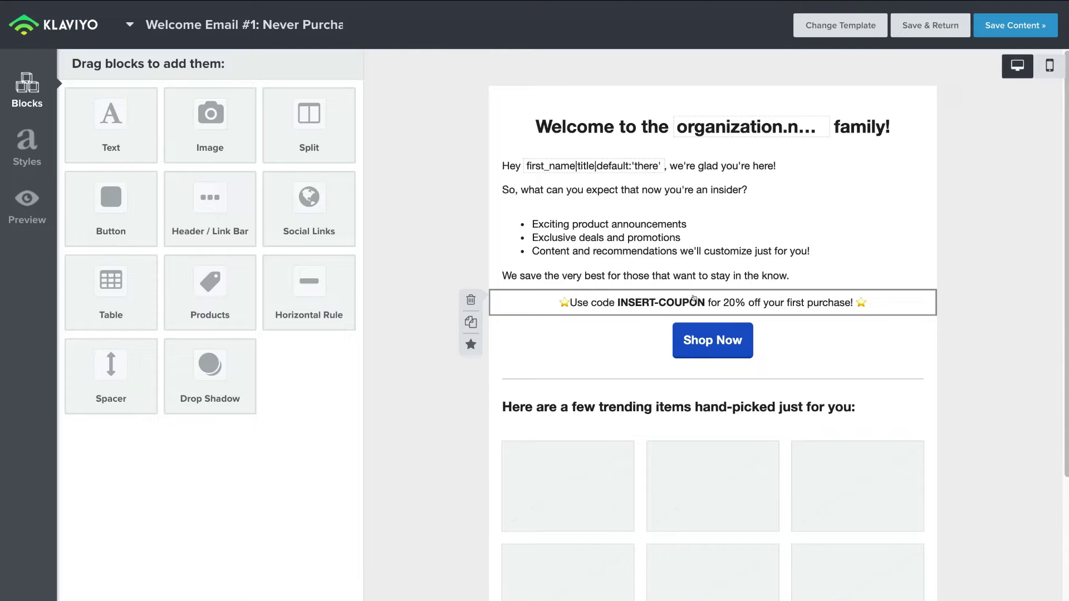
left_click(727, 303)
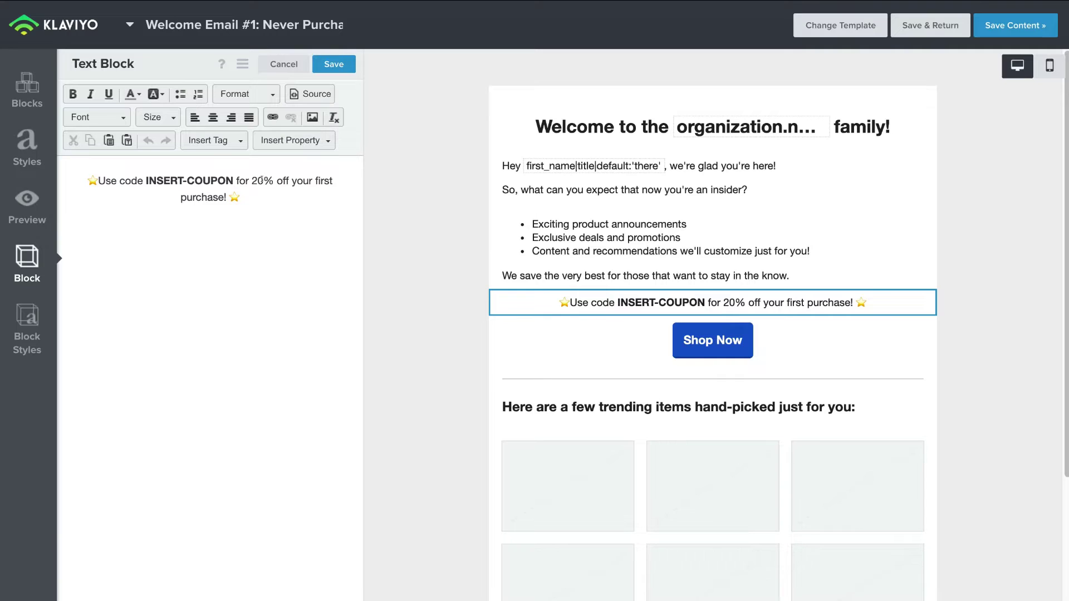
left_click(341, 182)
key("BackSpace")
key("BackSpace")
type("30")
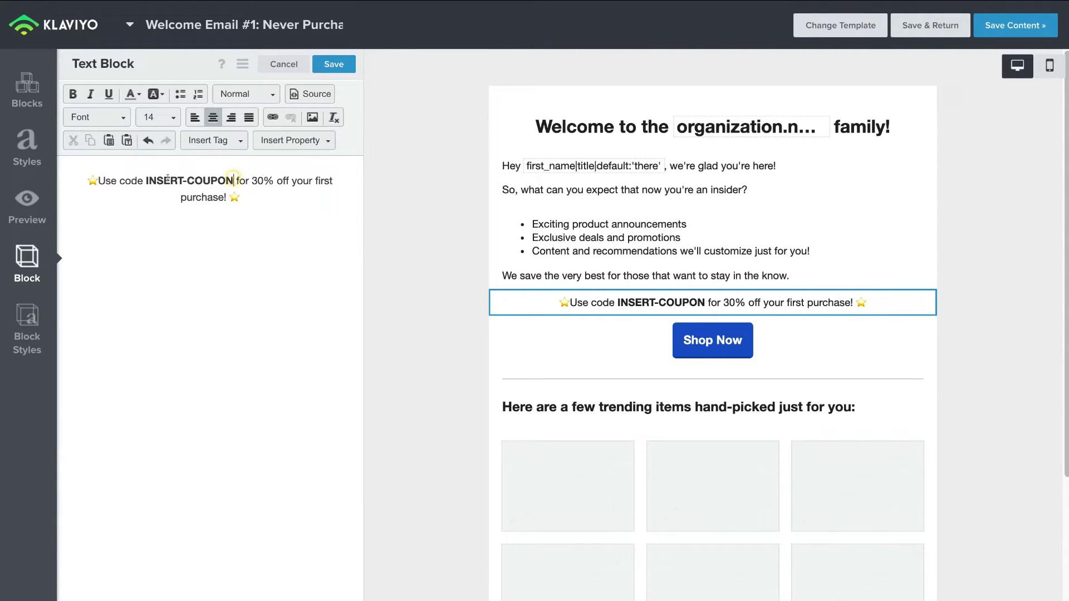
Replace the INSERT-COUPON placeholder with the code "GET30OFF" and save the text block.
left_click_drag(233, 180, 146, 181)
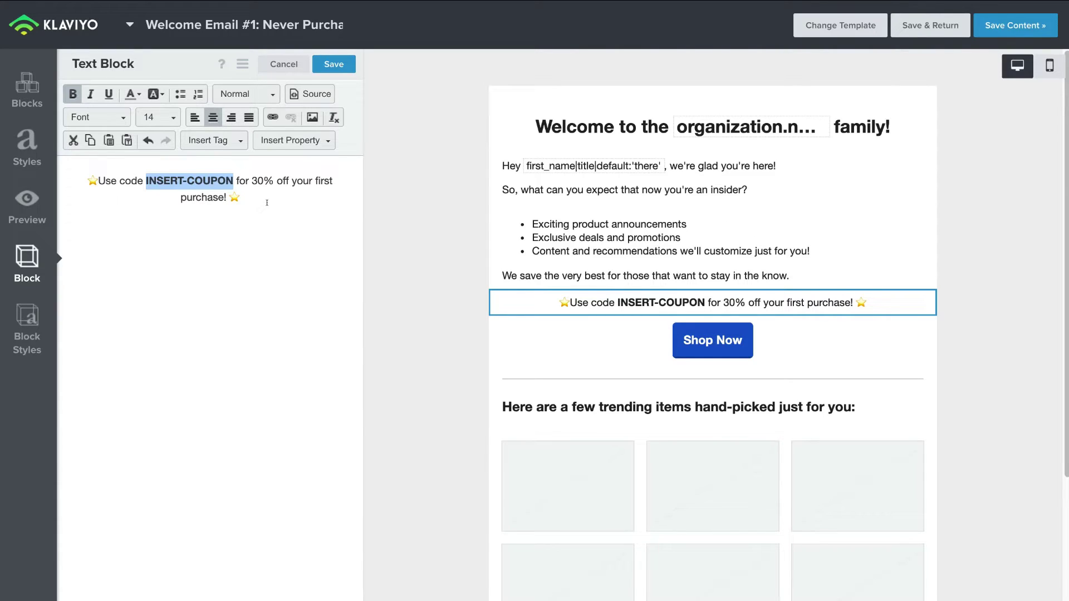
type("GET30OFF")
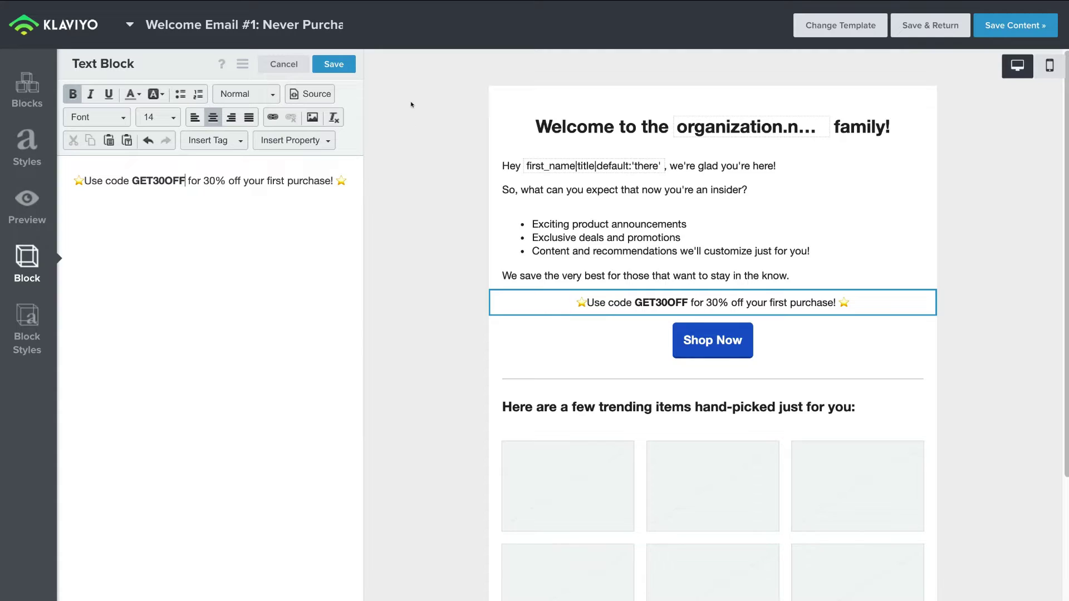
left_click(333, 64)
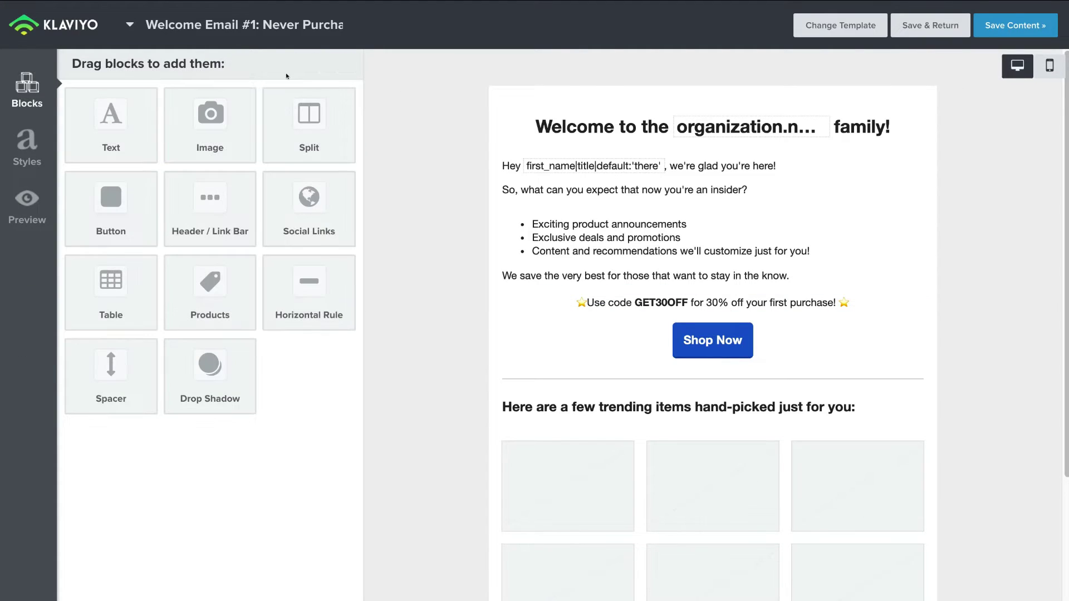
scroll(982, 277, "down", 2)
scroll(980, 277, "down", 2)
scroll(980, 277, "up", 4)
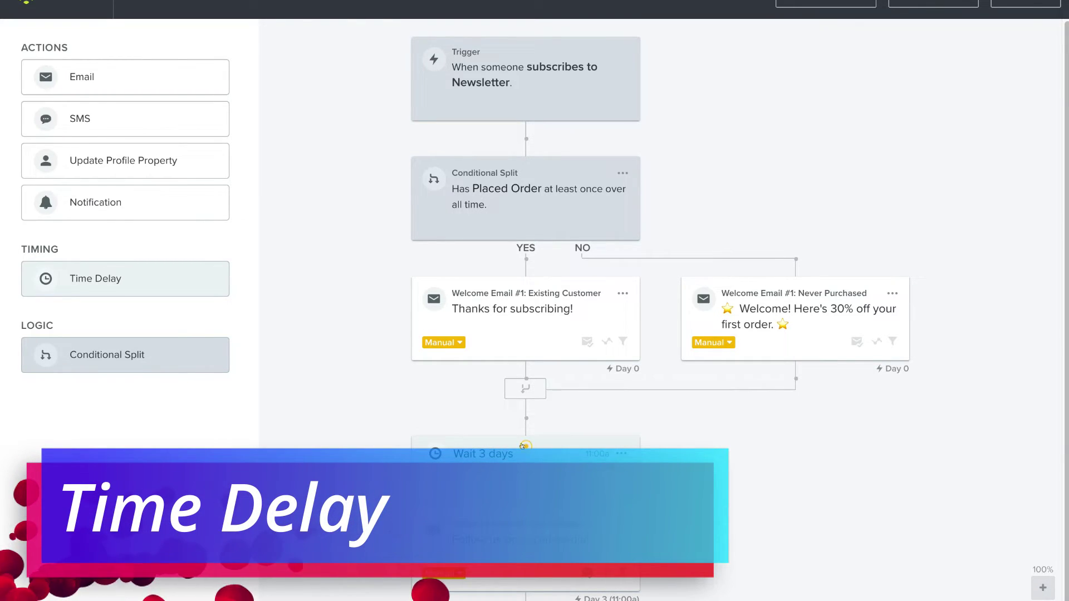
Set the time delay before "Welcome Email #2: Social Media" to 1 day and save it.
left_click(522, 446)
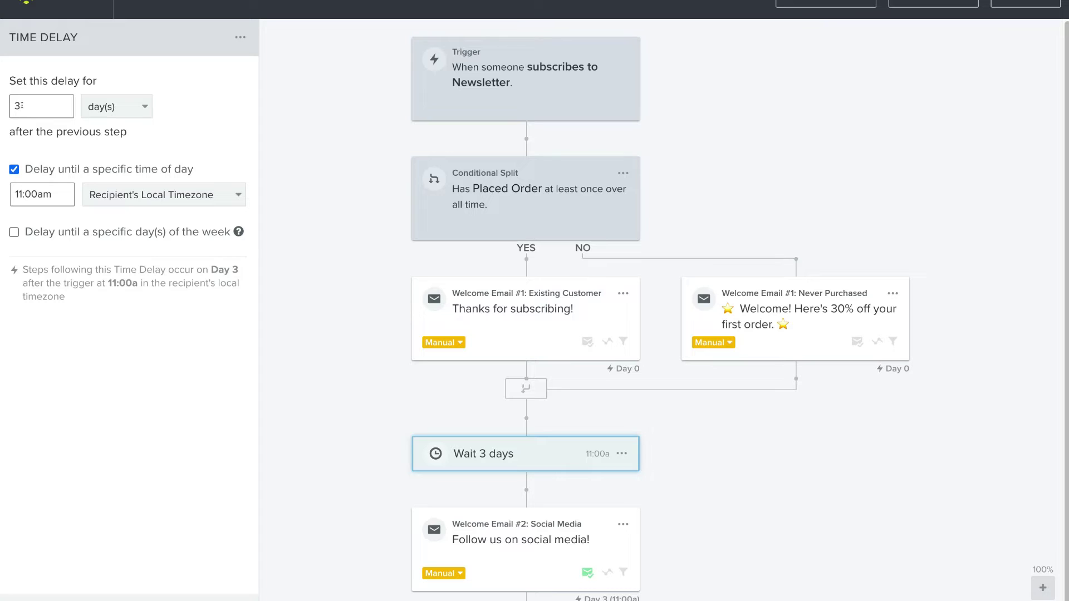
double_click(20, 105)
type("1")
scroll(156, 202, "down", 1)
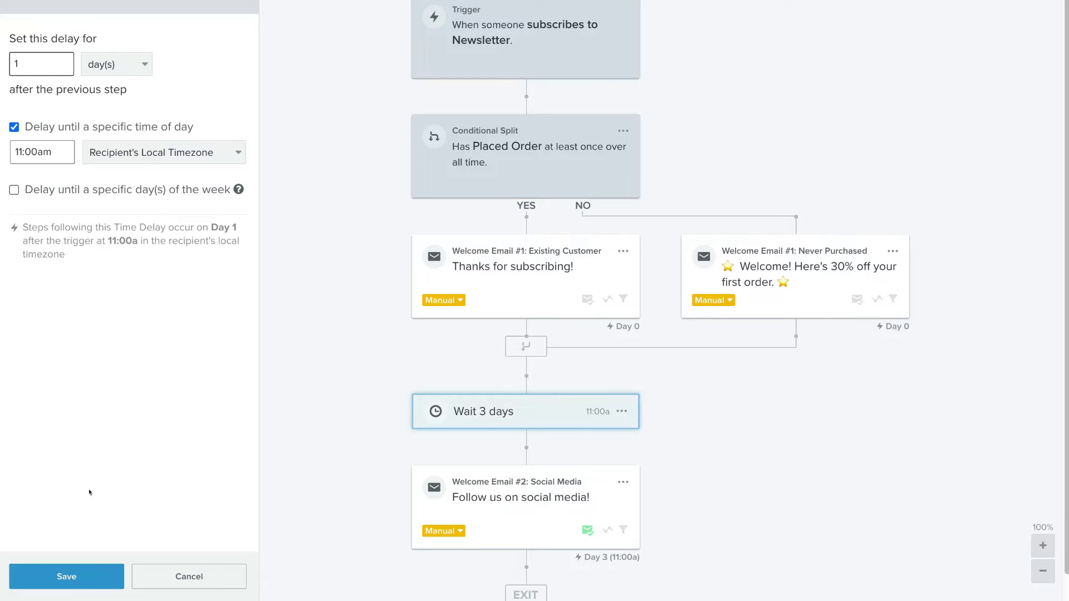
left_click(66, 579)
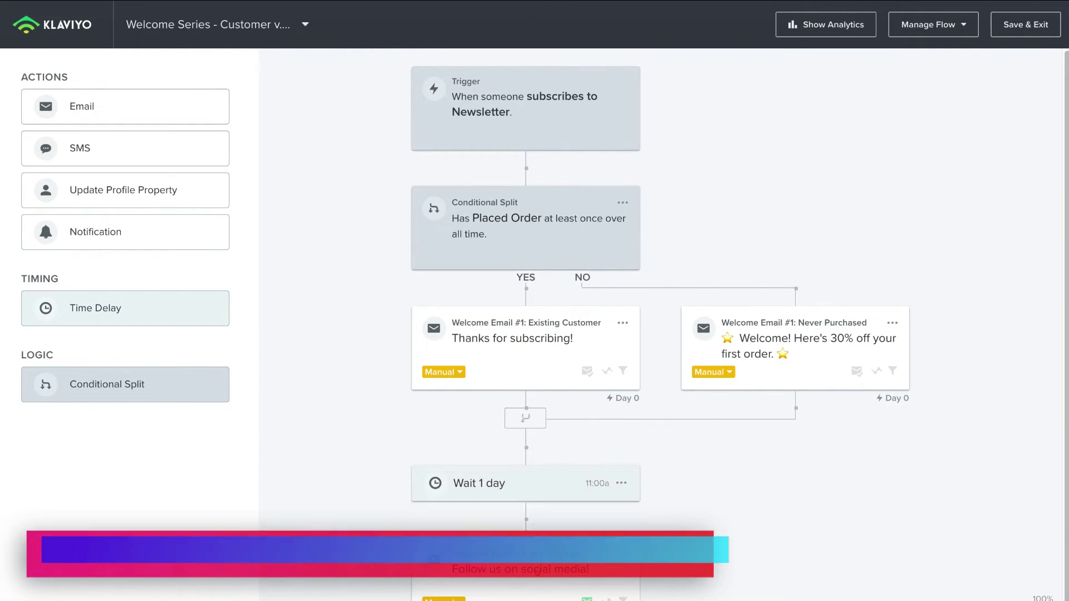
Add a time delay of 1 day after "Welcome Email #2: Social Media" and save it.
scroll(536, 572, "down", 1)
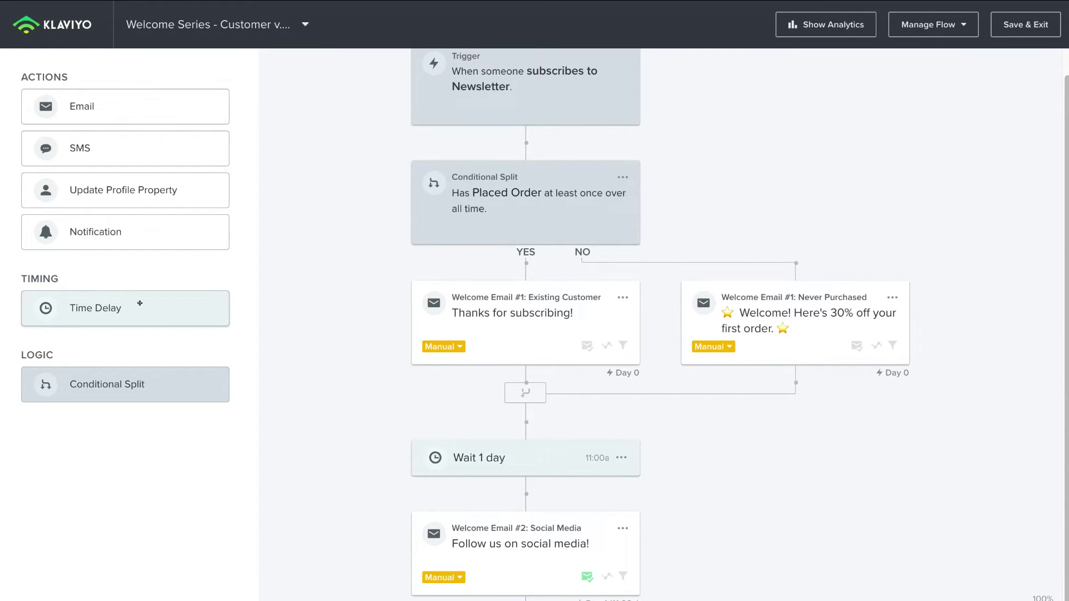
left_click_drag(95, 307, 489, 556)
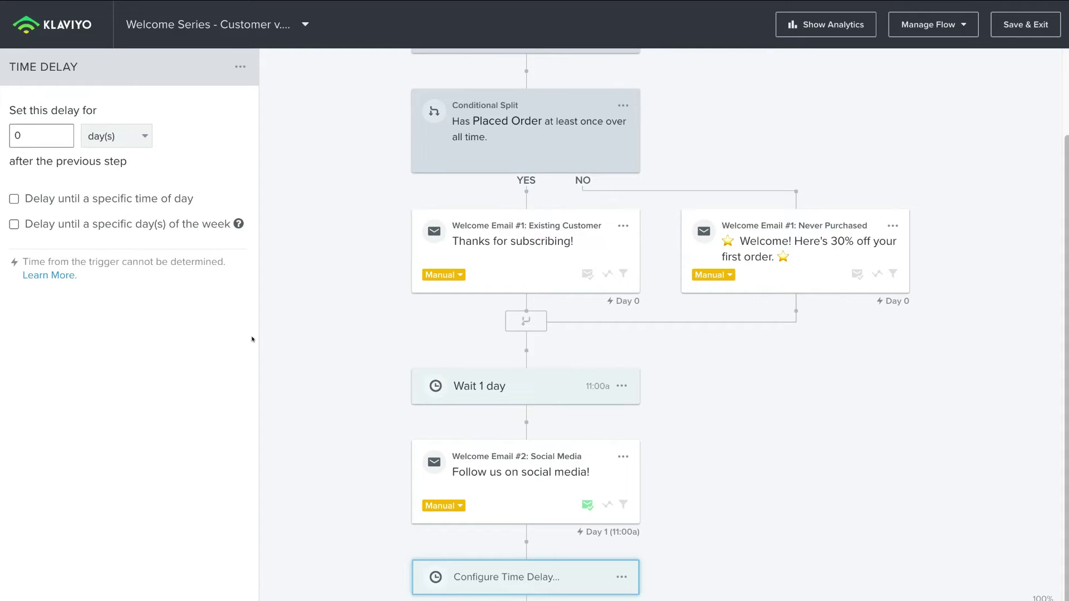
double_click(24, 130)
type("1")
left_click(134, 136)
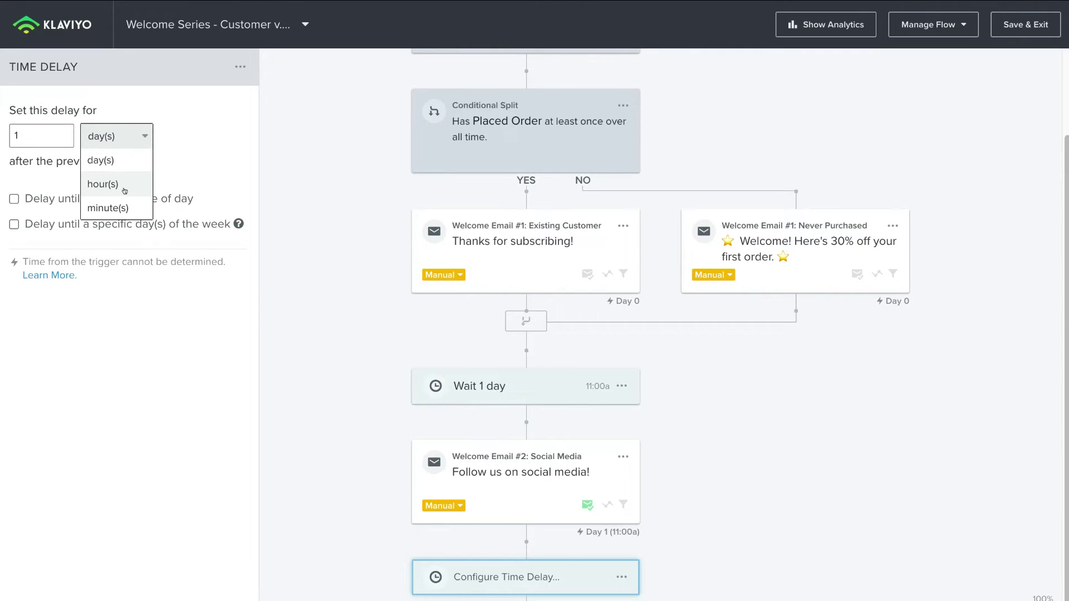
left_click(186, 139)
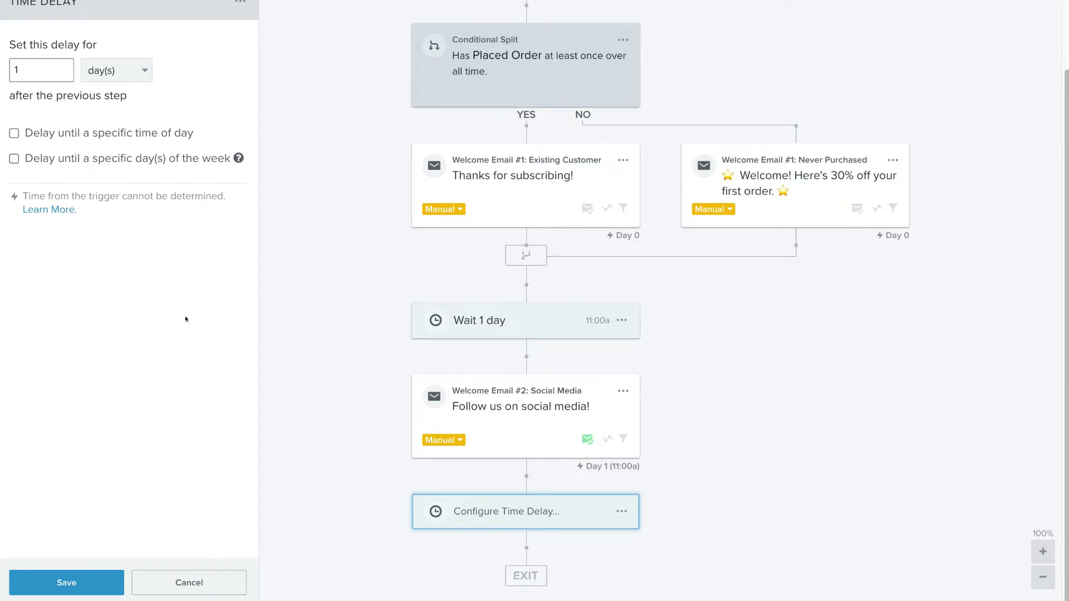
left_click(84, 578)
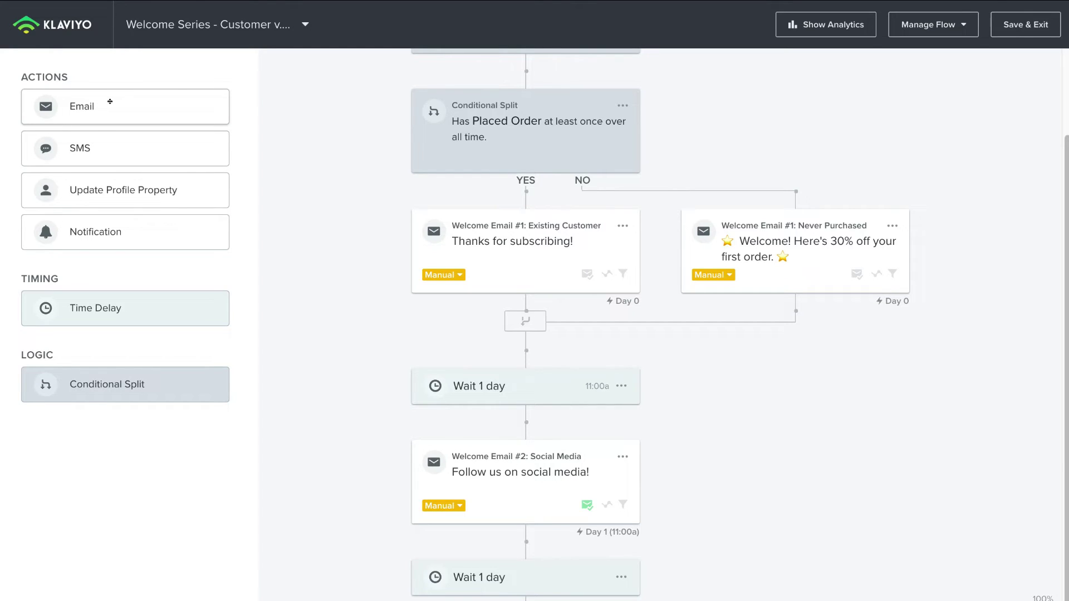
Add a new email below the last time delay and turn off its Smart Sending.
left_click_drag(104, 97, 505, 537)
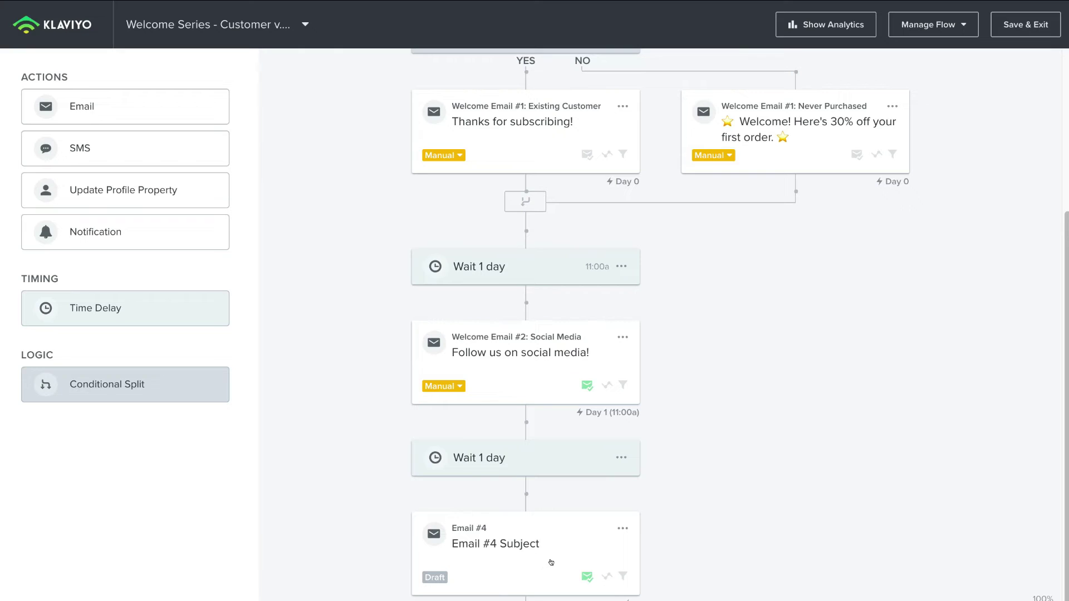
left_click(527, 553)
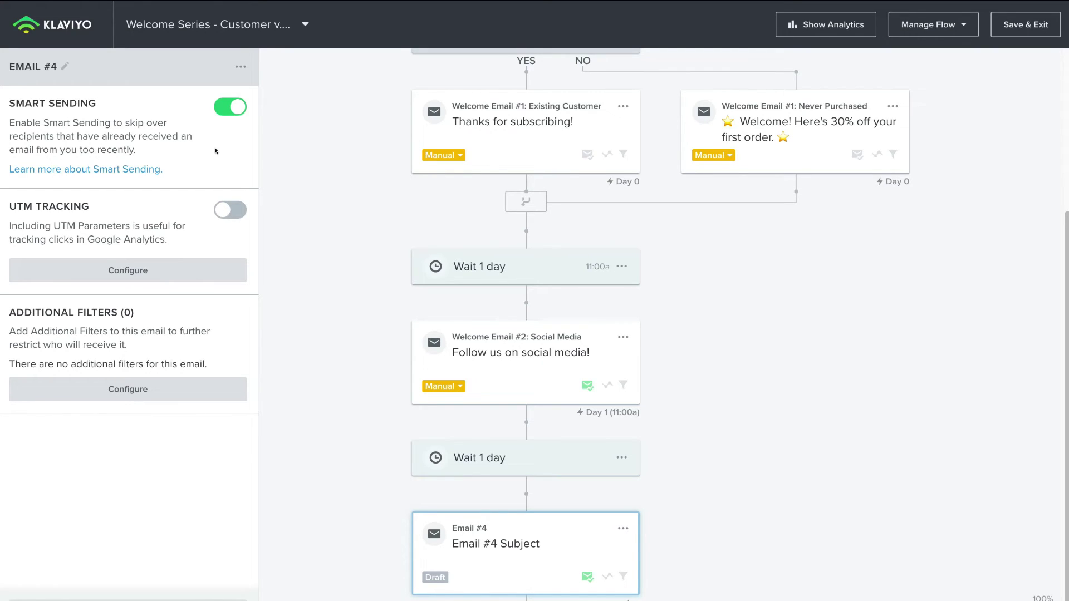
left_click(226, 104)
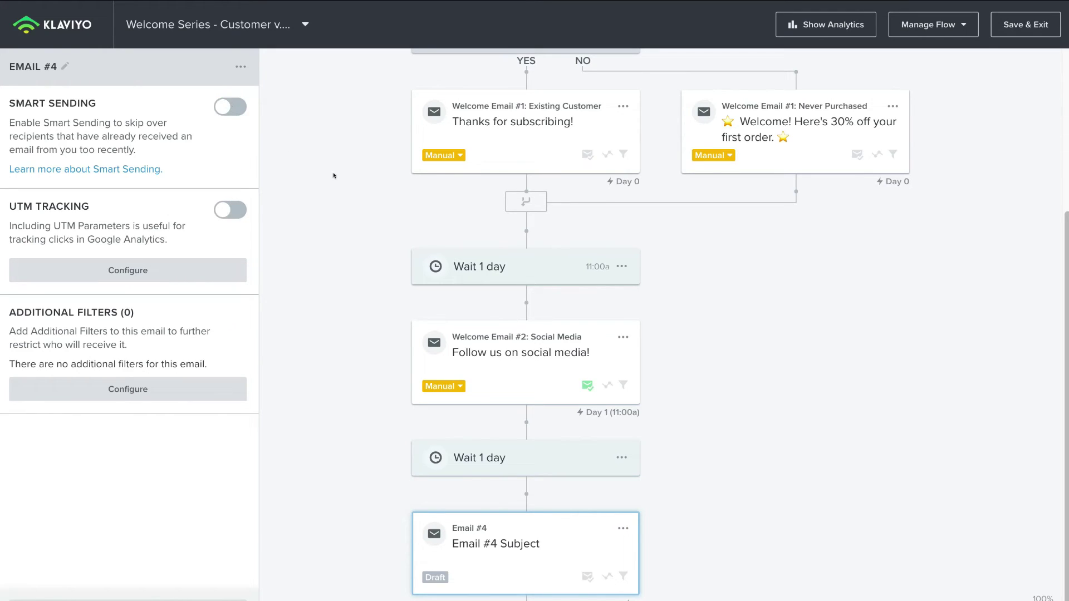
Turn off Smart Sending for "Welcome Email #2: Social Media".
left_click(496, 367)
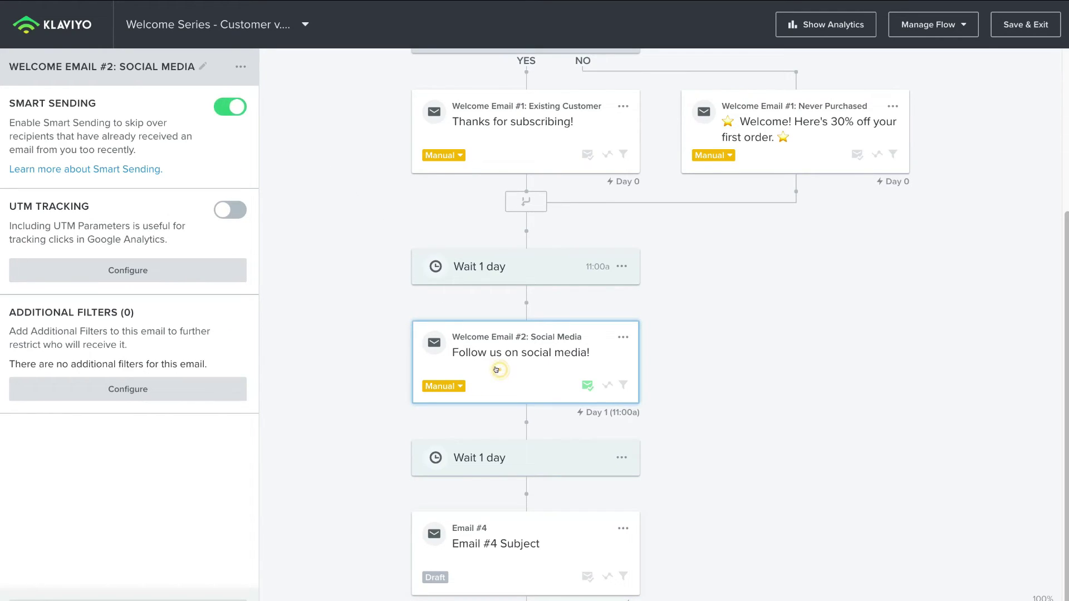
left_click(221, 108)
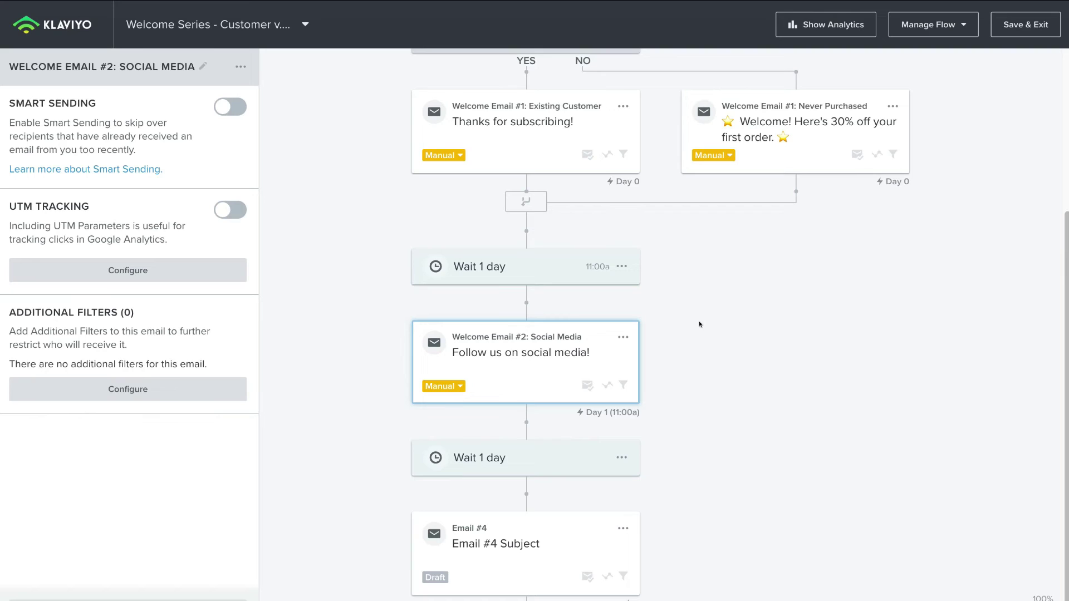
Delete the draft email at the end of the flow and the 1-day time delay above it.
left_click(623, 528)
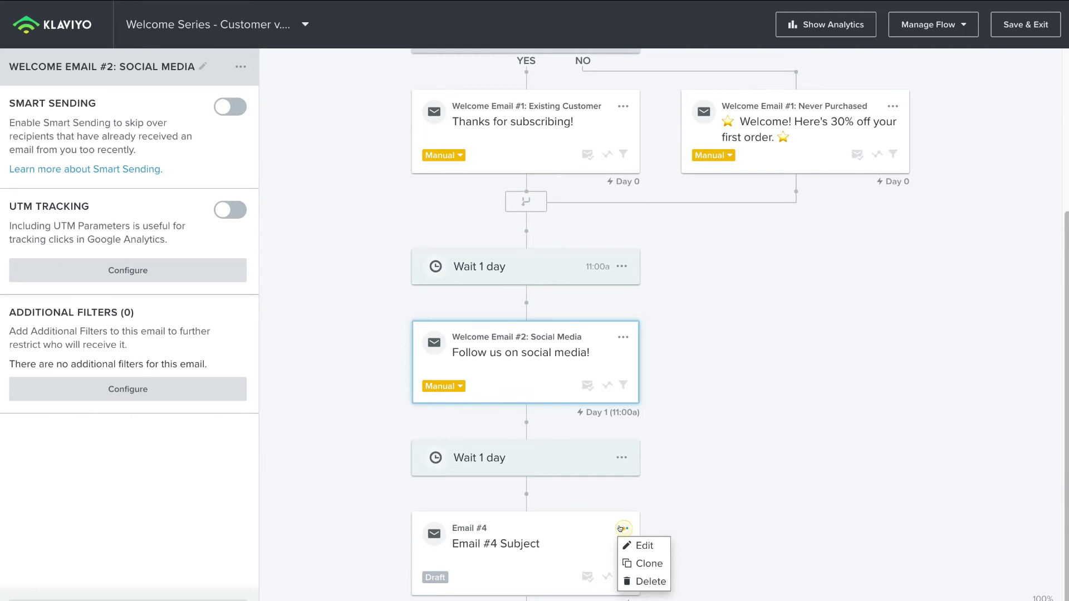
left_click(650, 581)
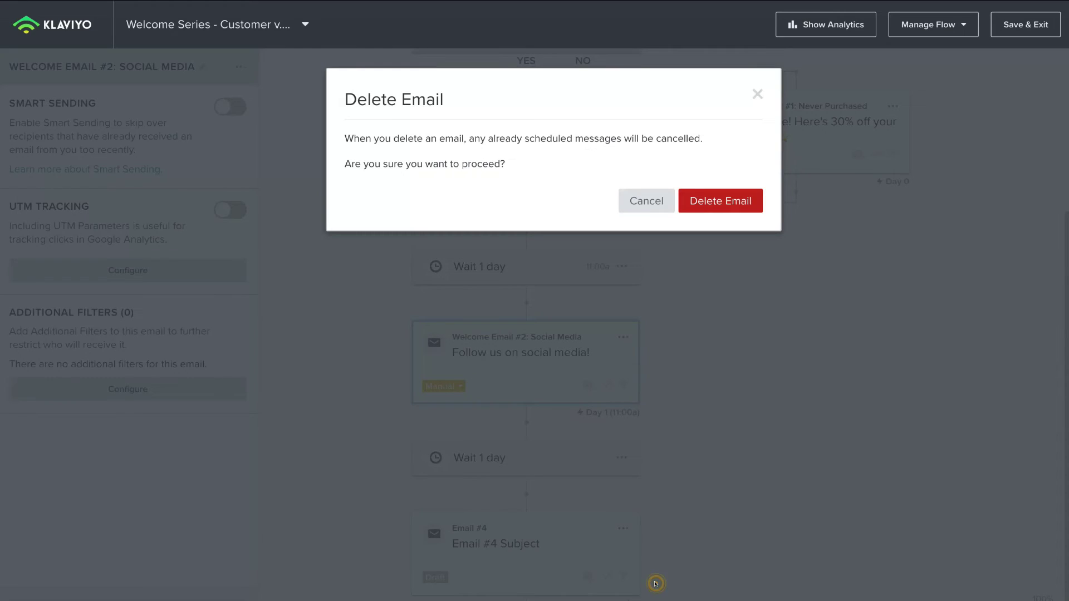
left_click(726, 210)
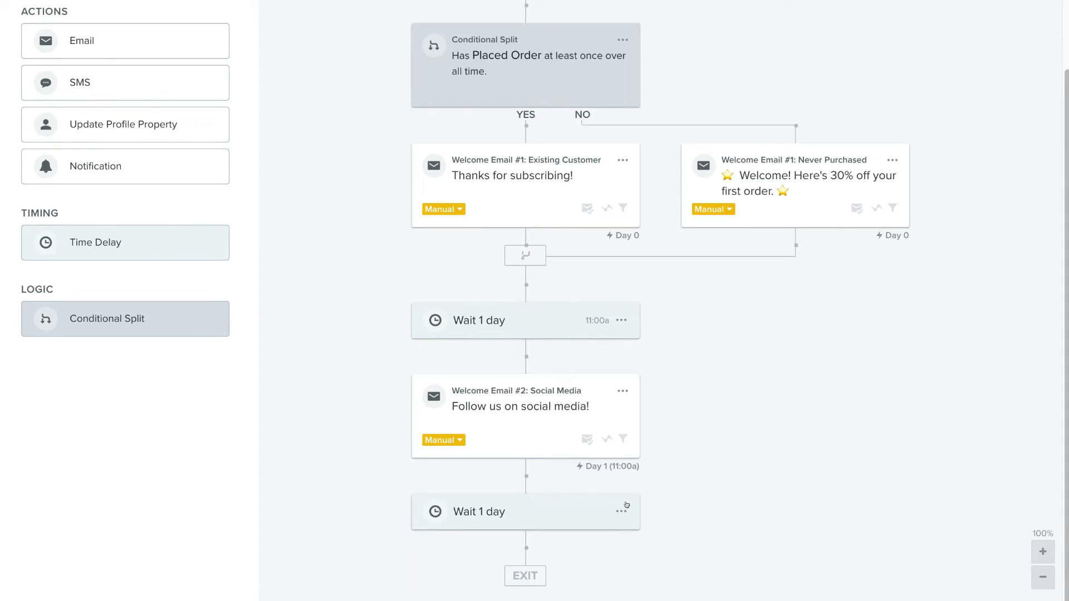
left_click(622, 510)
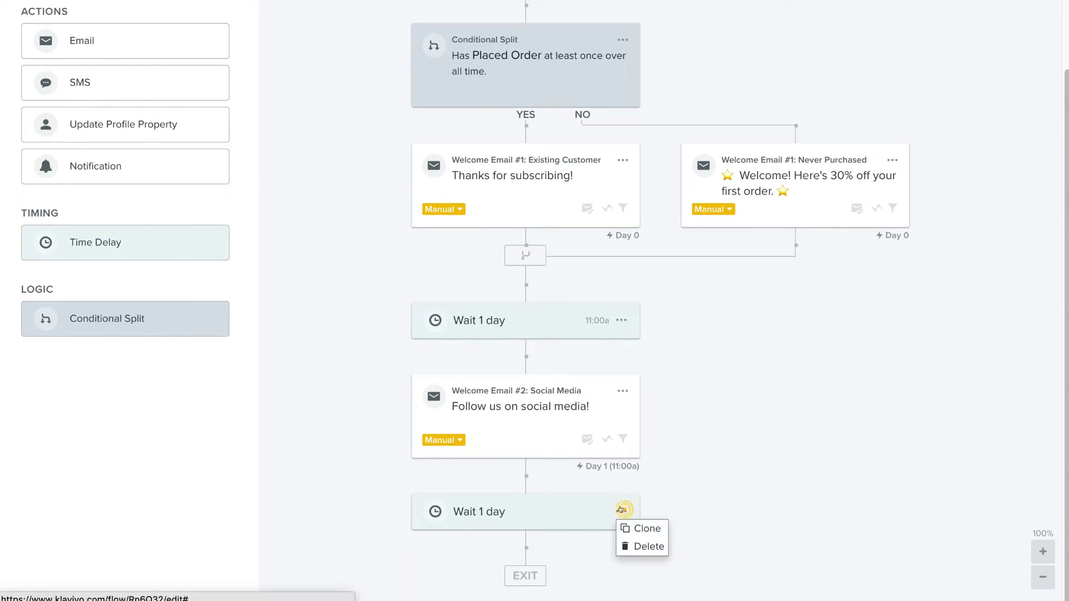
left_click(649, 546)
left_click(712, 154)
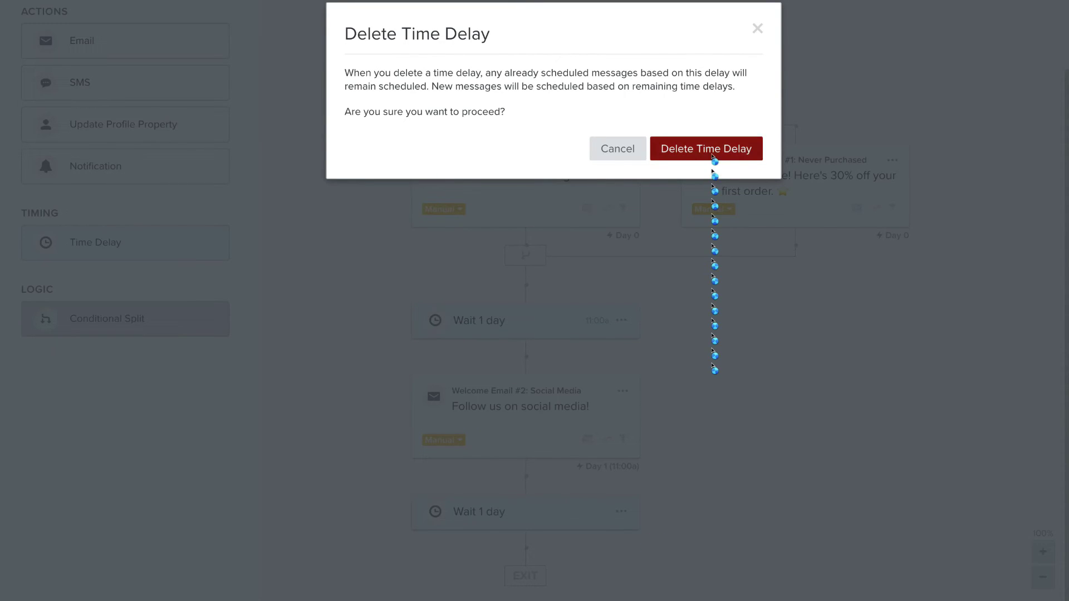
Set the status of both Welcome Email #1 versions and "Welcome Email #2: Social Media" to Live.
scroll(803, 511, "down", 1)
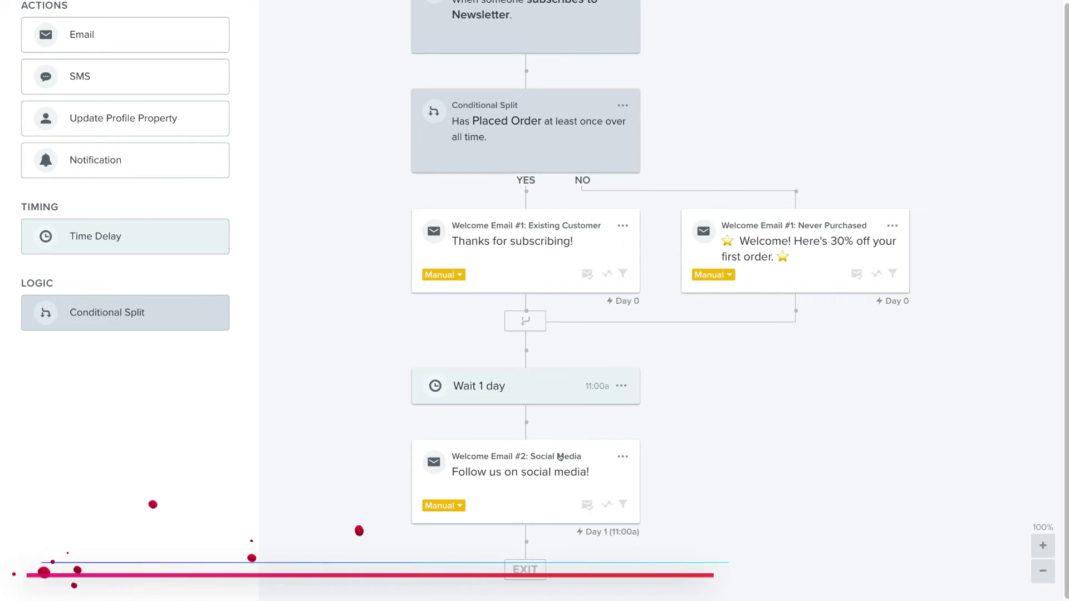
left_click(433, 277)
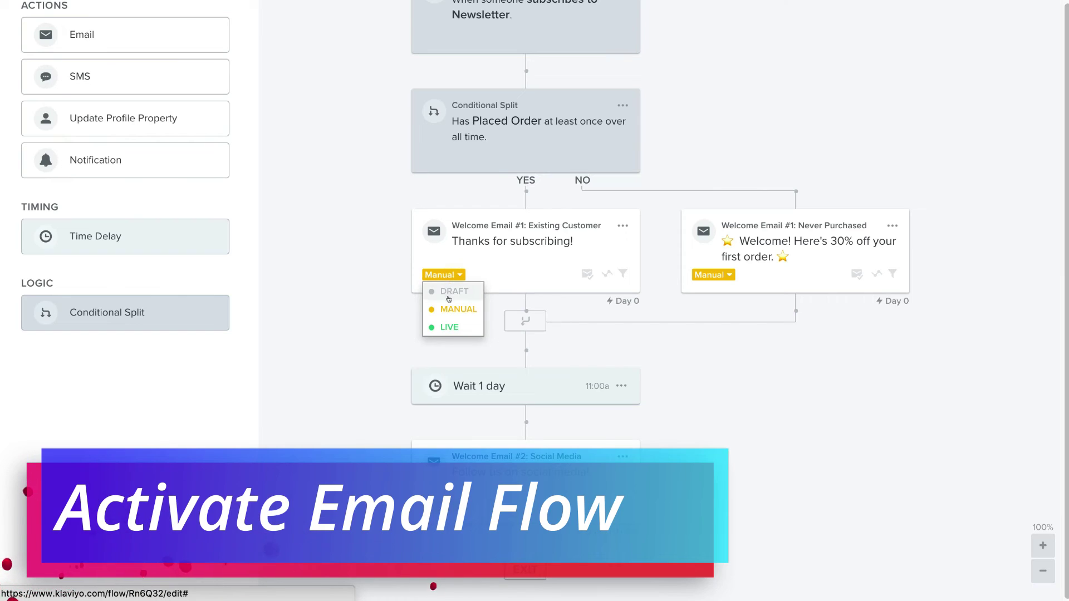
left_click(464, 326)
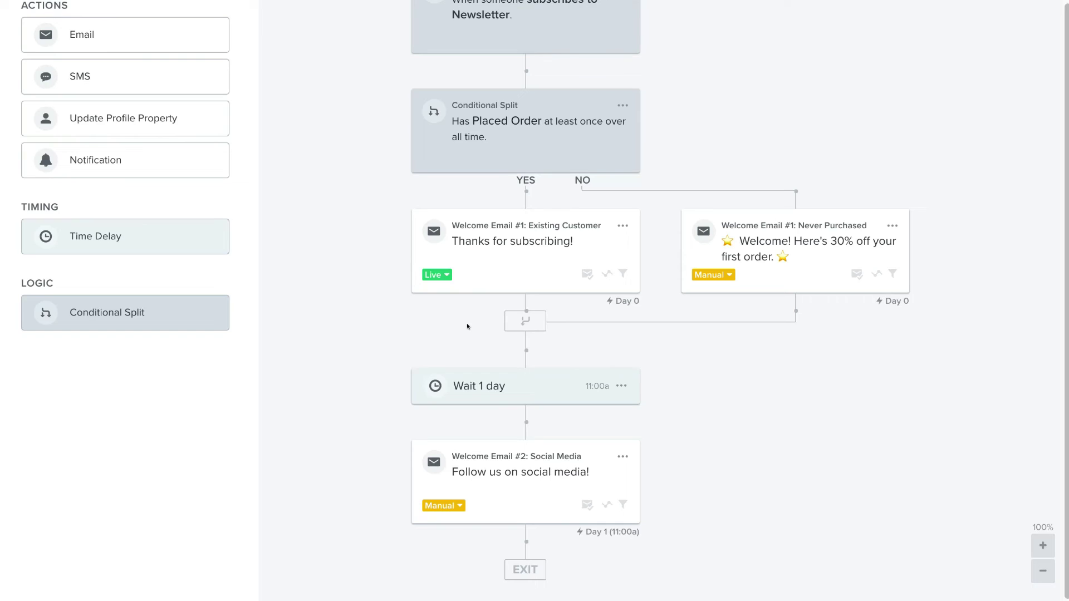
left_click(719, 275)
left_click(723, 327)
left_click(444, 504)
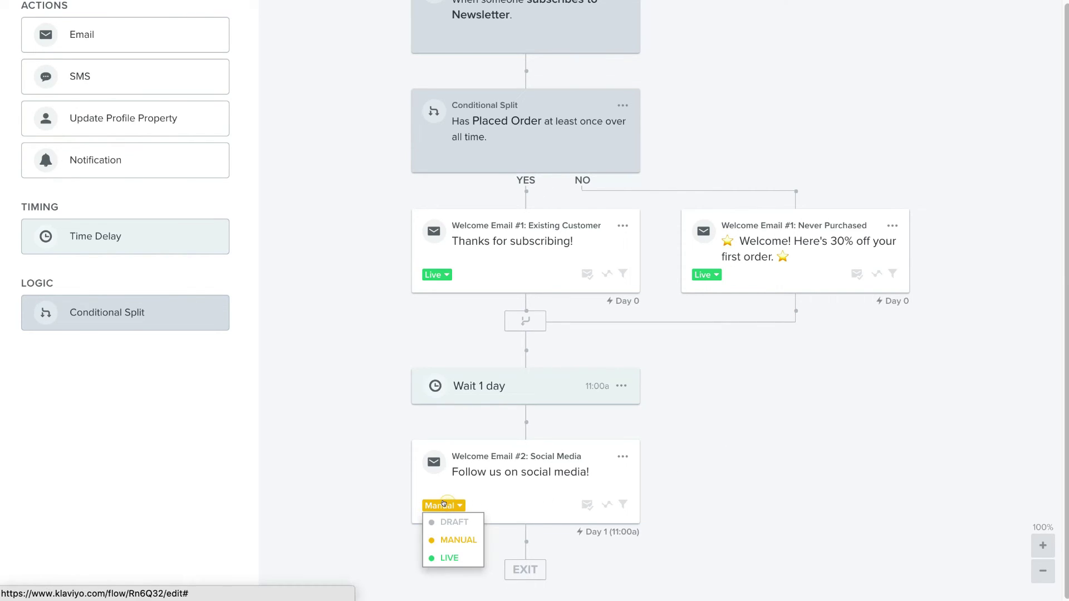
left_click(462, 557)
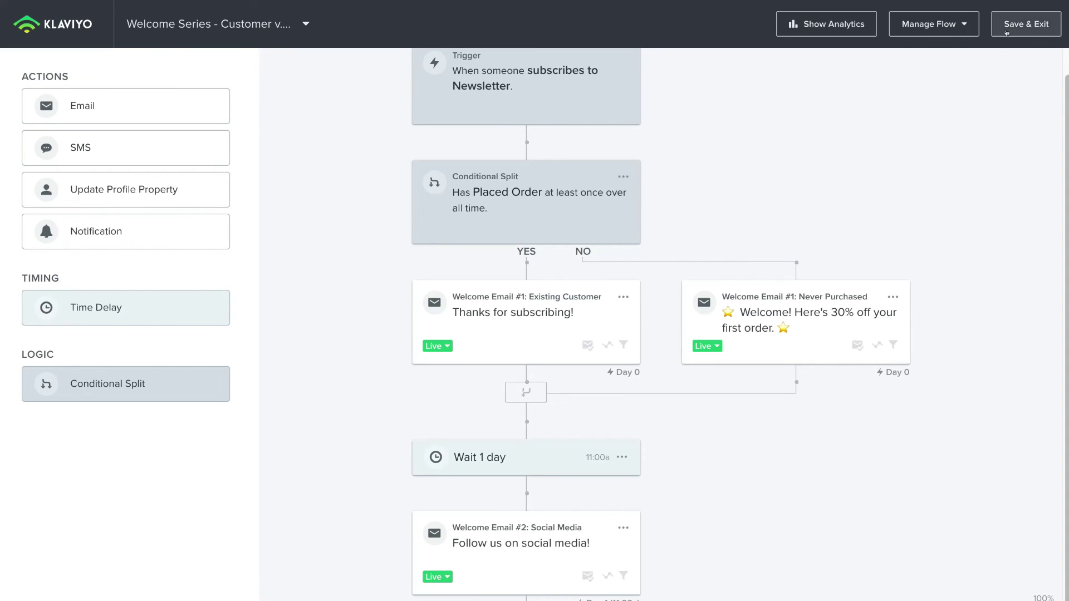
Save and exit the flow, and check the status of "Welcome Series - Customer v. Non-Customer" in the flows list.
left_click(1031, 22)
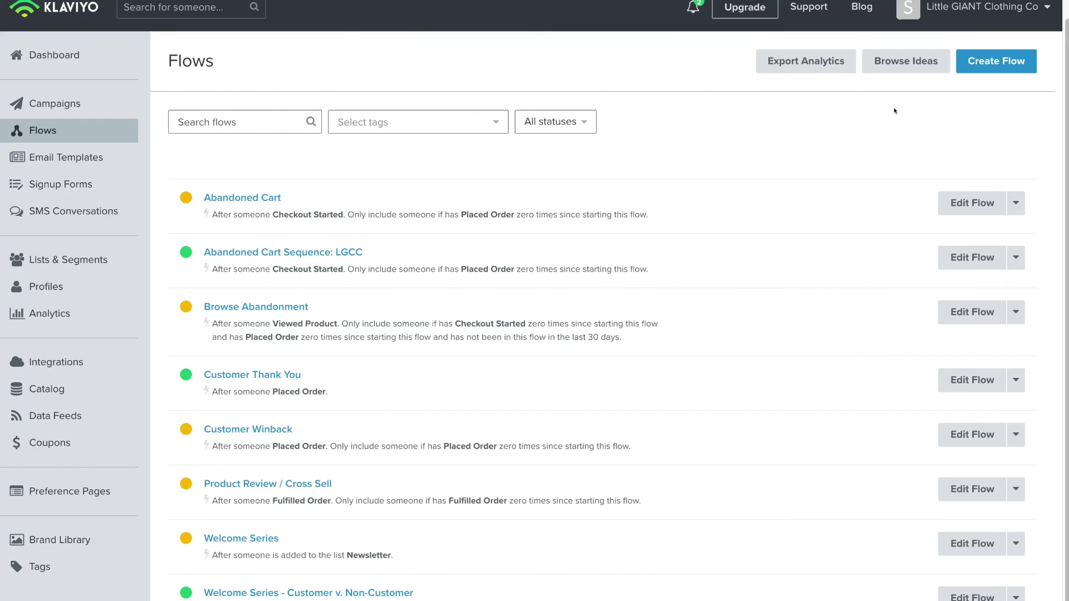
scroll(387, 538, "down", 1)
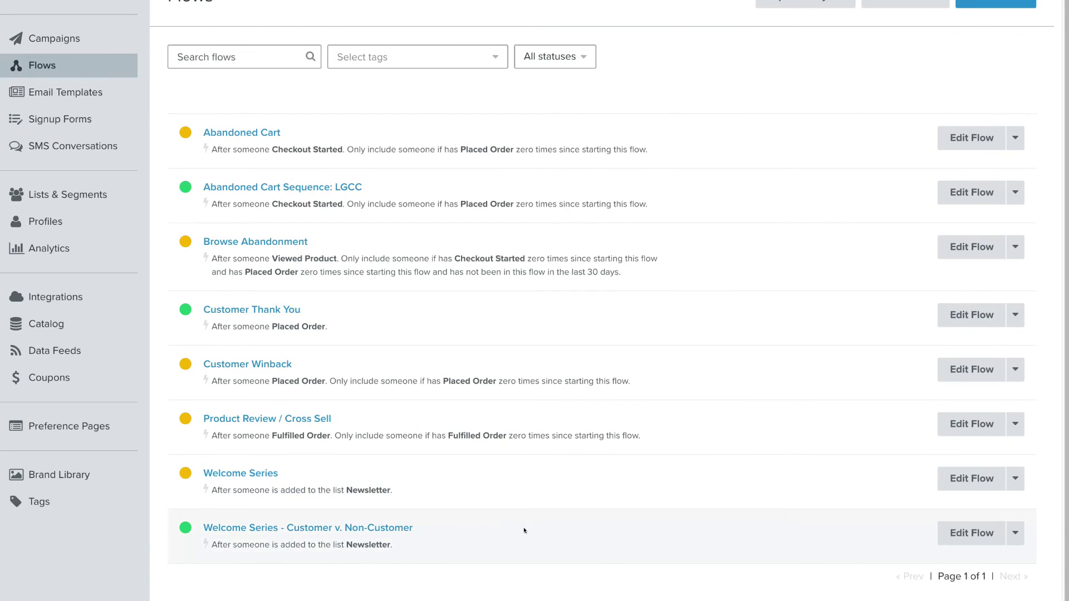
mouse_move(179, 532)
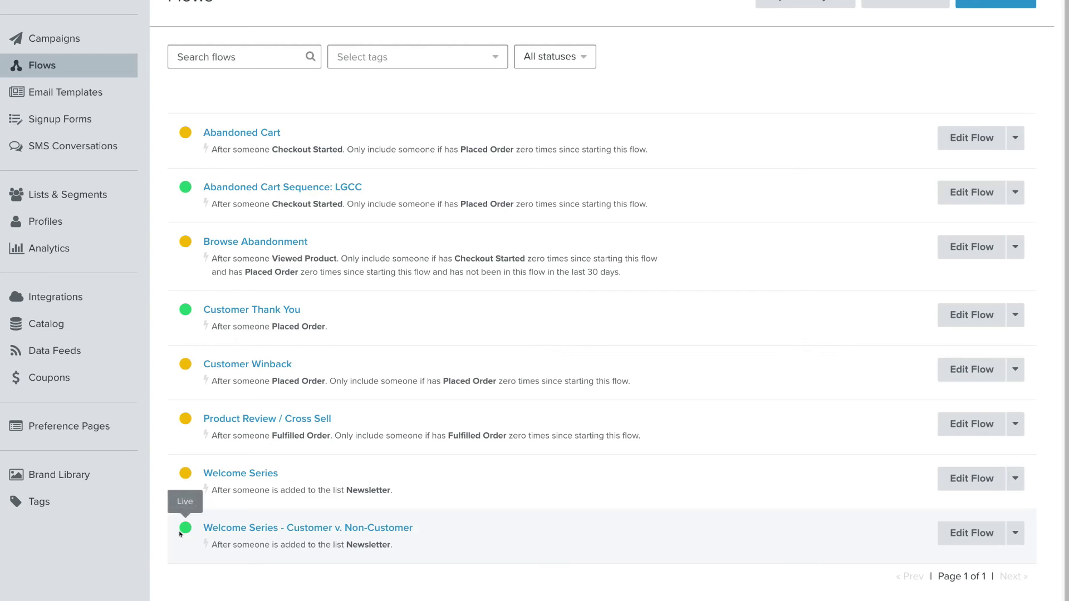